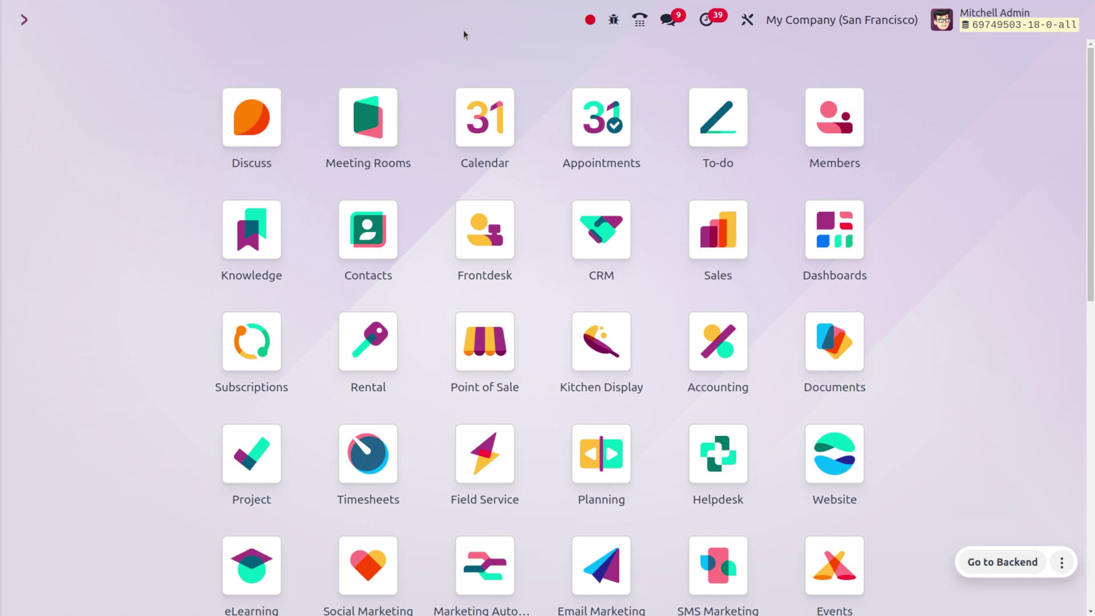
# Open the settings of the Sales app and go to the Quotations & Orders options.
pyautogui.write('sa')
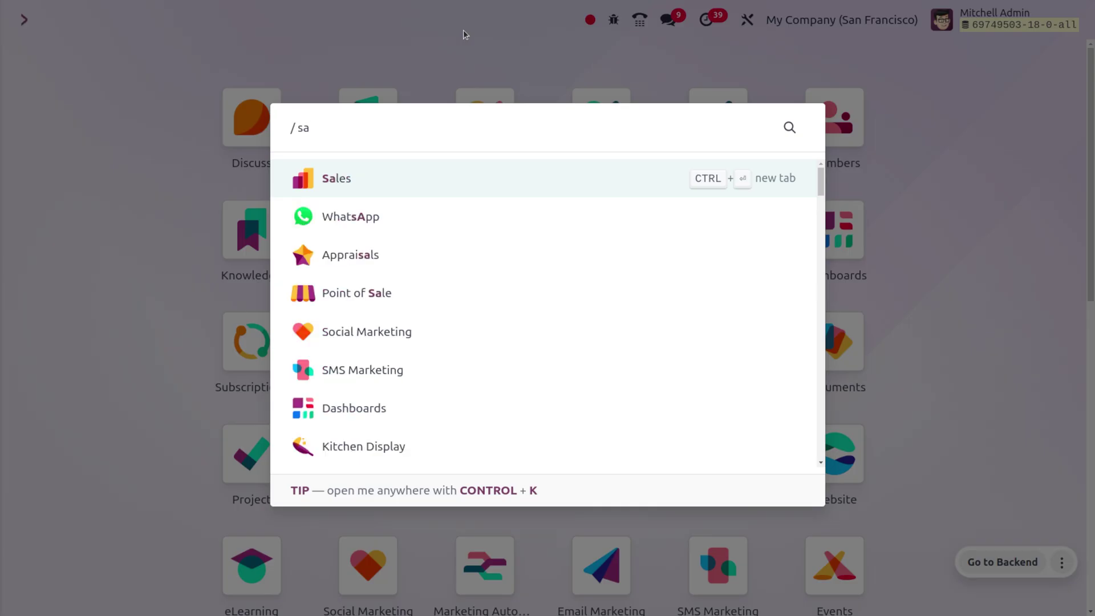
pyautogui.press('Return')
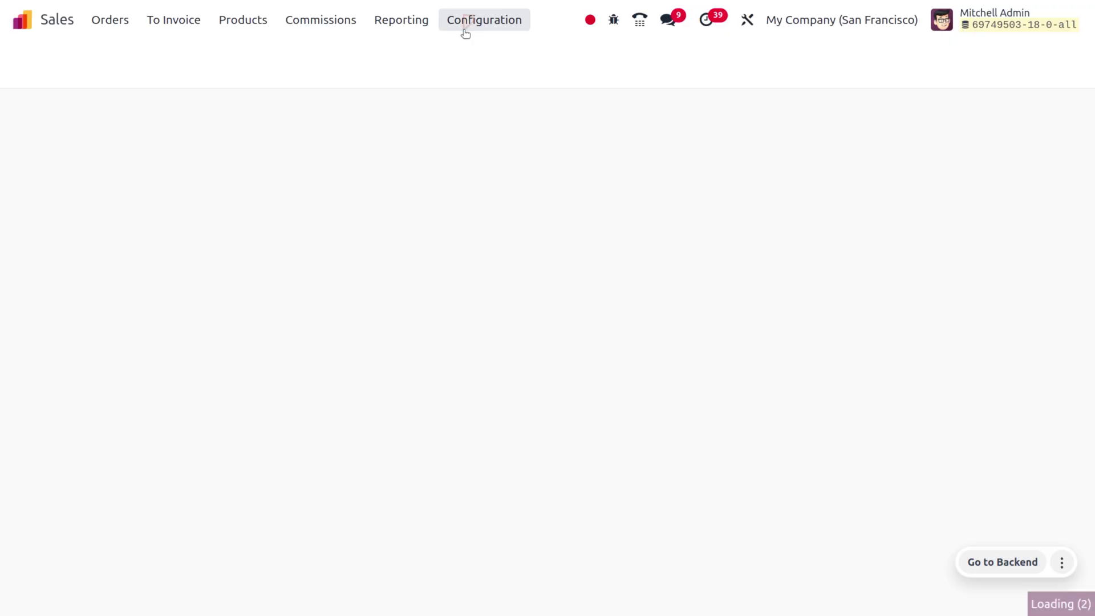
pyautogui.click(464, 30)
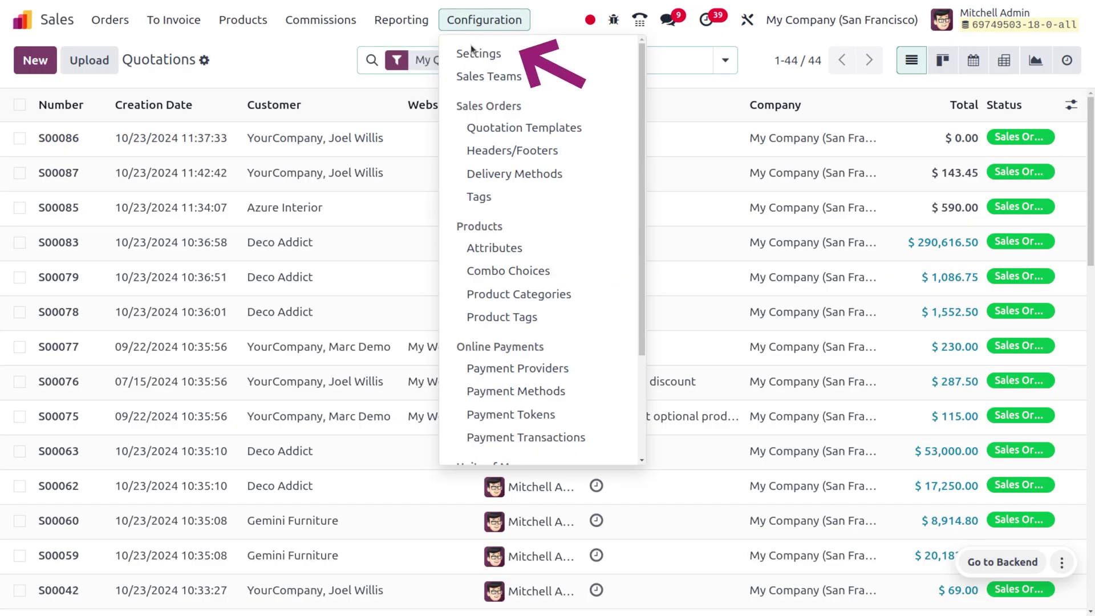
pyautogui.click(477, 56)
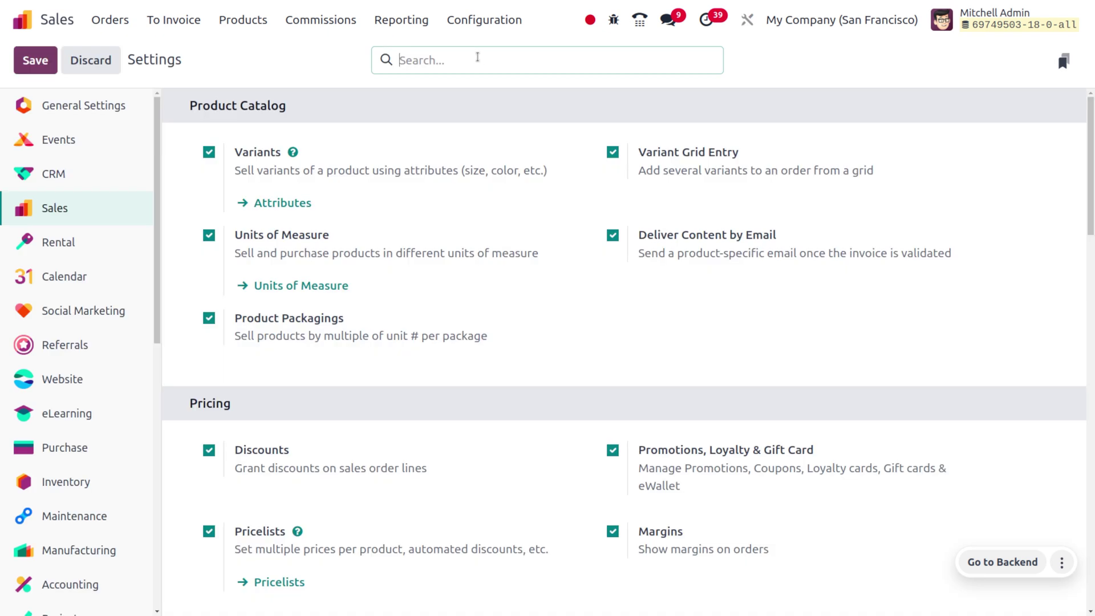
pyautogui.scroll(-5, 606, 420)
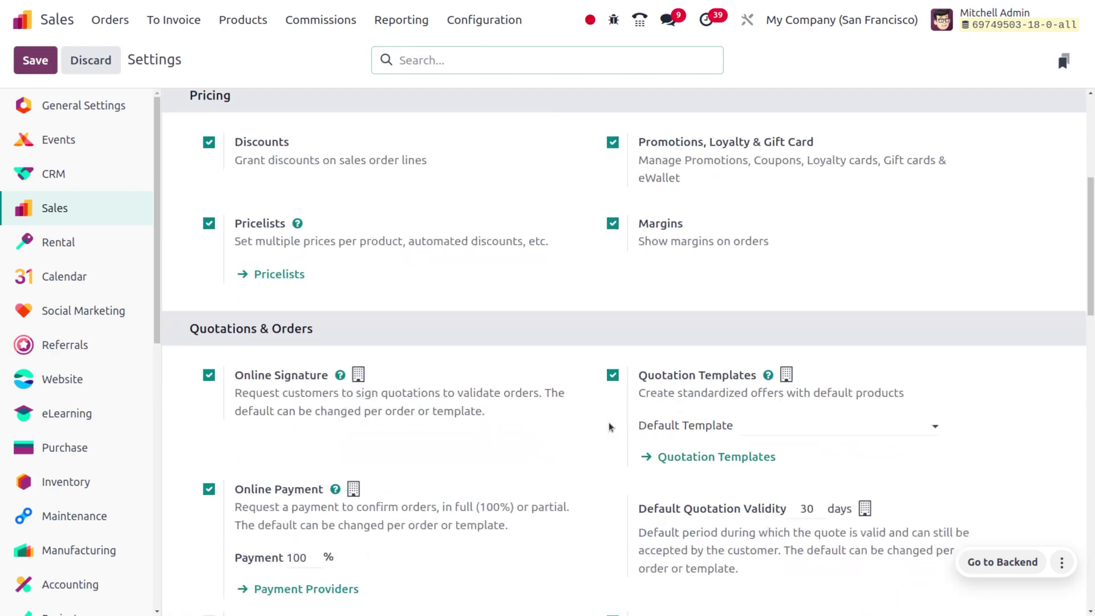
pyautogui.scroll(-2, 609, 426)
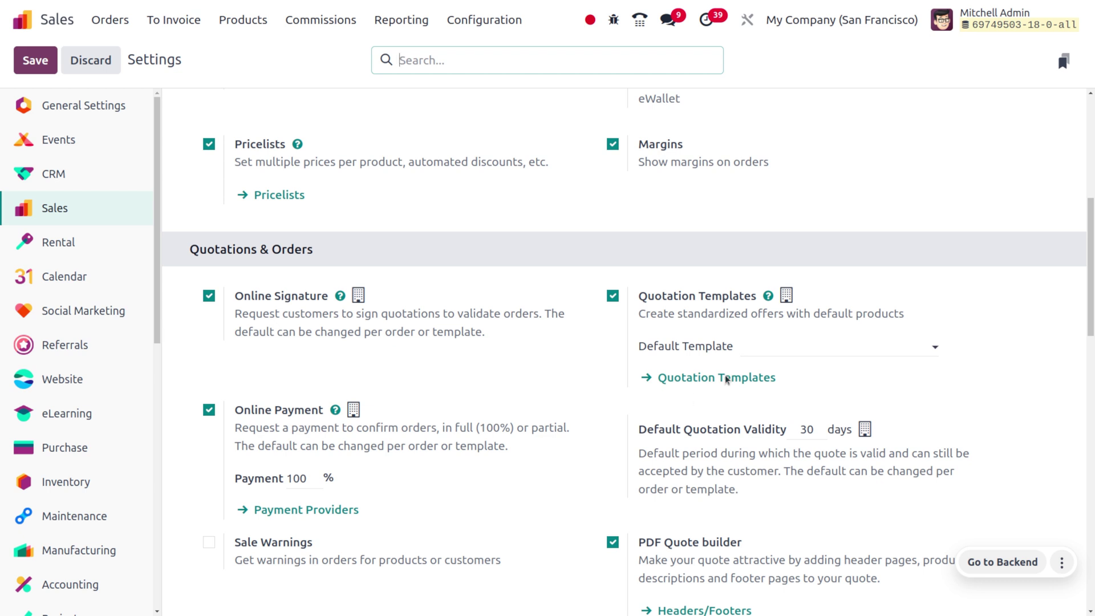
# Open the list of quotation templates from the Quotation Templates setting.
pyautogui.click(457, 26)
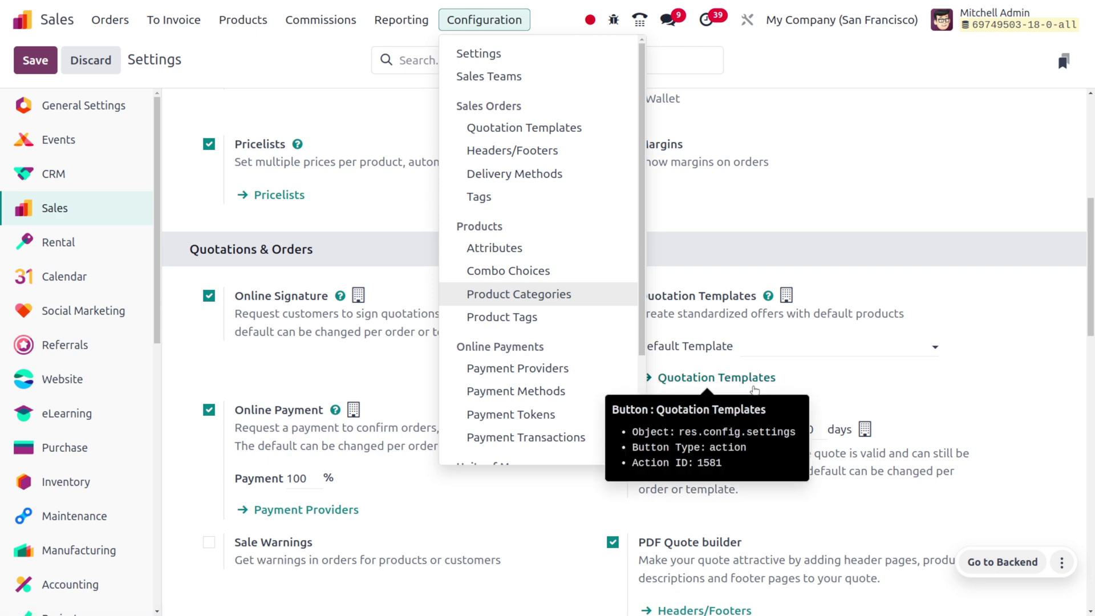
pyautogui.click(752, 381)
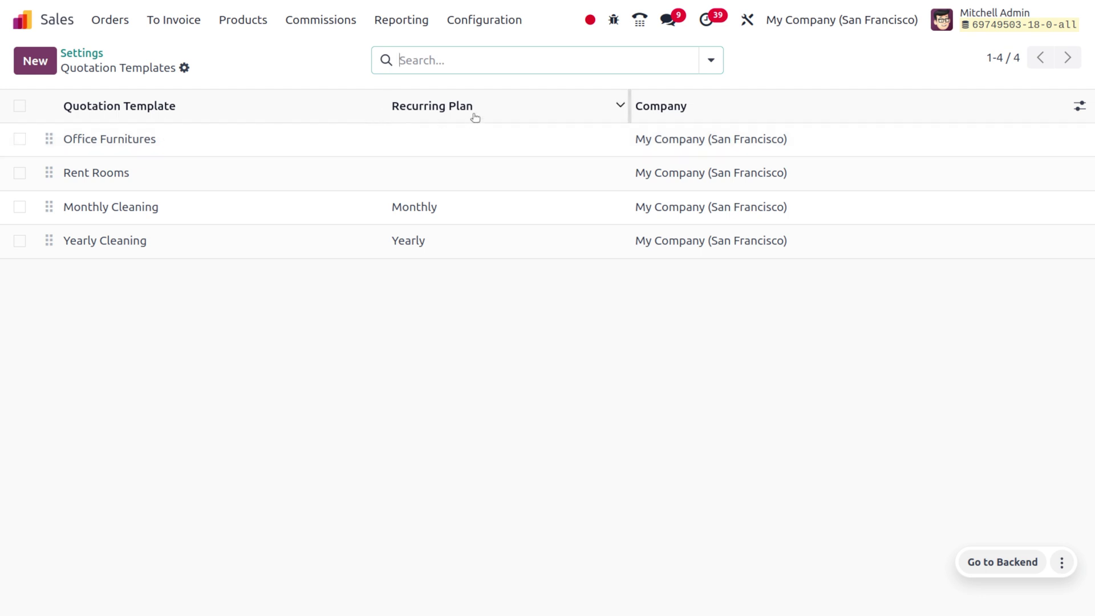
pyautogui.moveTo(475, 118)
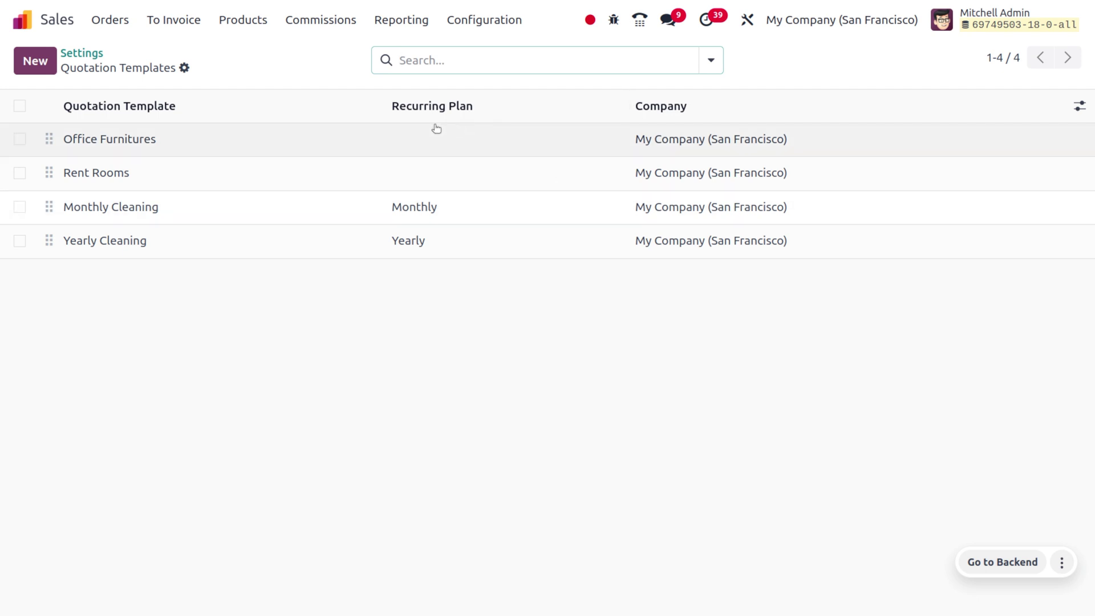
# Look at a blank quotation template form, discard it, and open the existing Rent Rooms template.
pyautogui.click(24, 63)
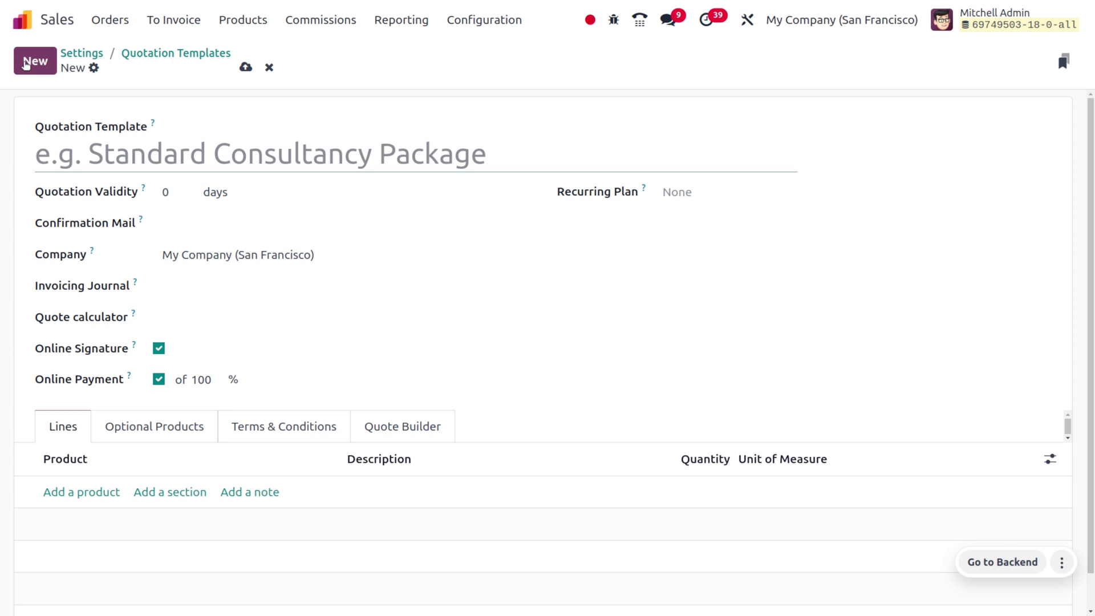
pyautogui.click(157, 53)
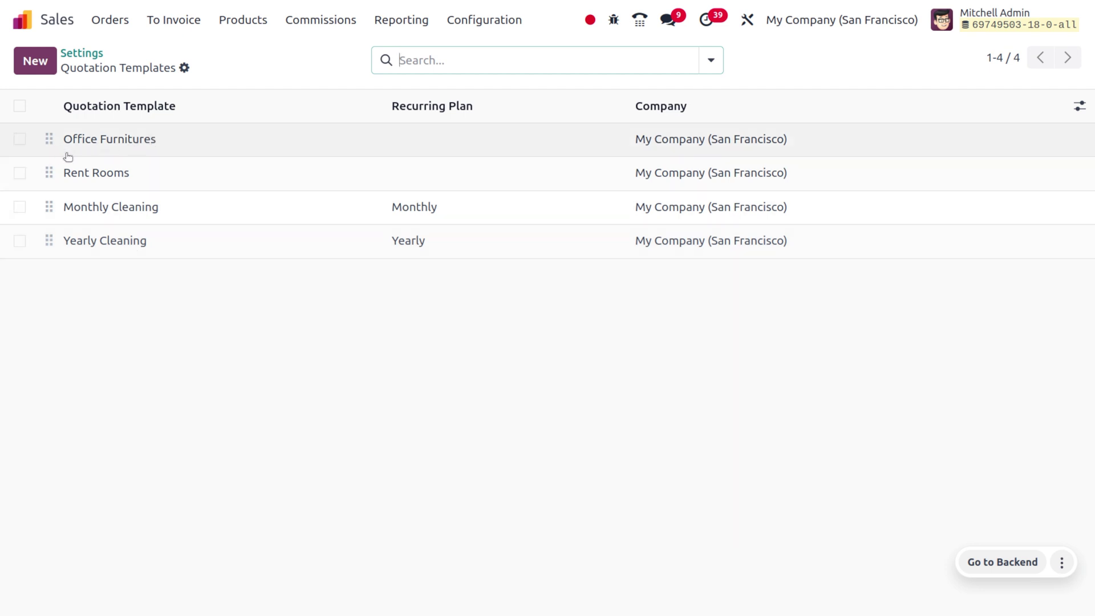
pyautogui.click(108, 174)
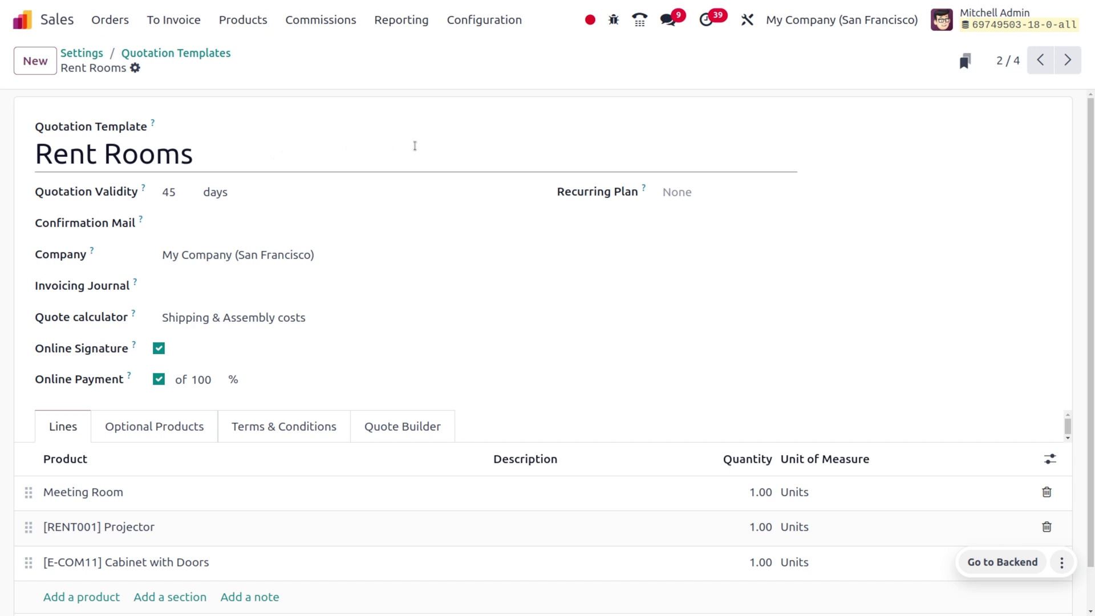
# Set the Rent Rooms template's invoicing journal to Customer Invoices and save the template.
pyautogui.click(712, 199)
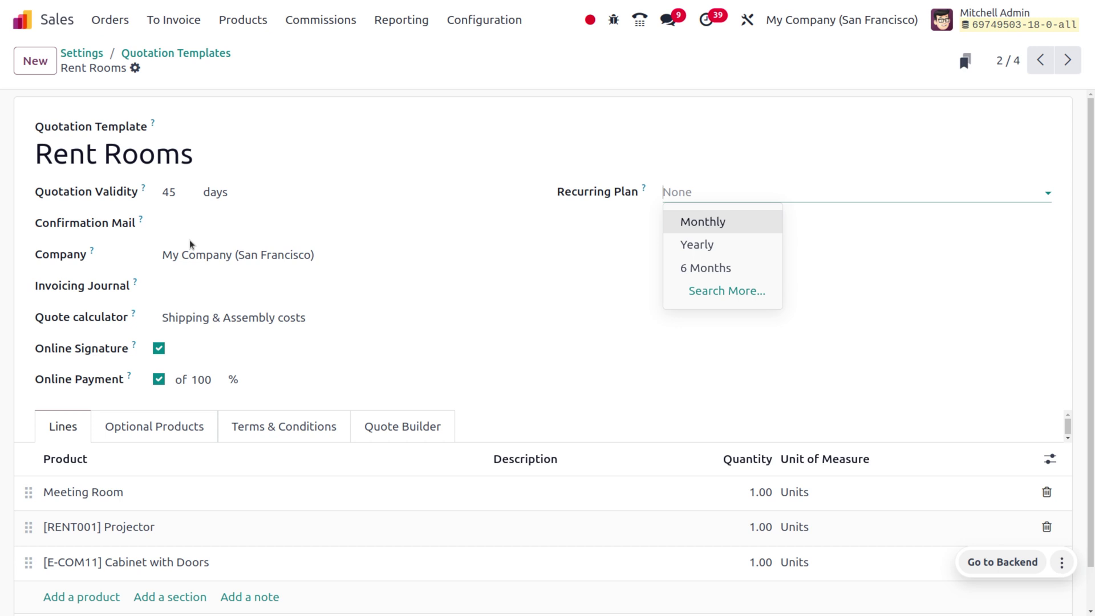
pyautogui.click(210, 289)
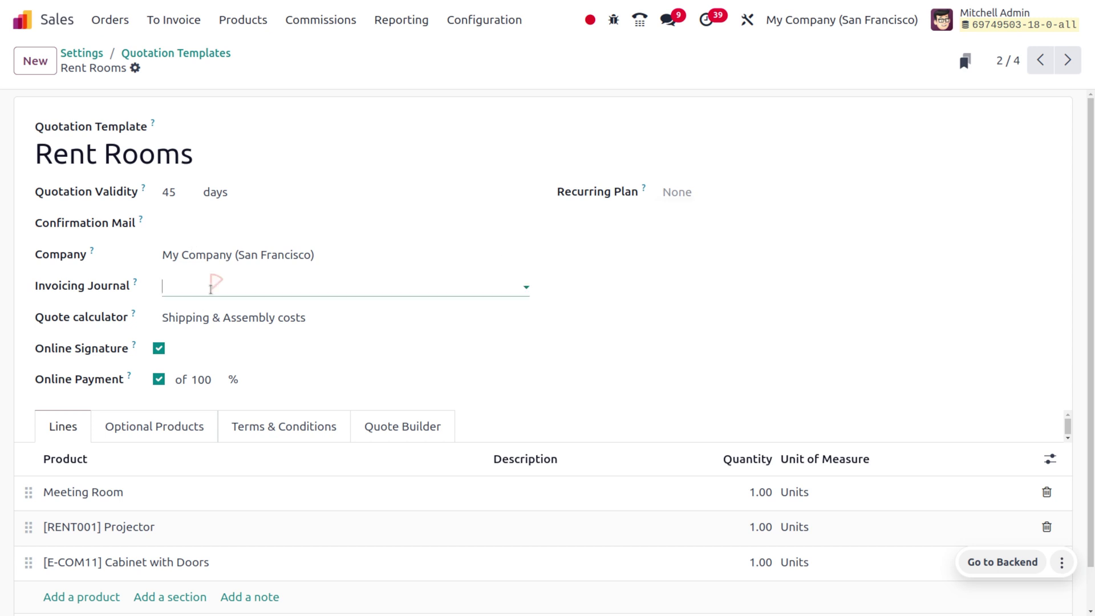
pyautogui.click(228, 315)
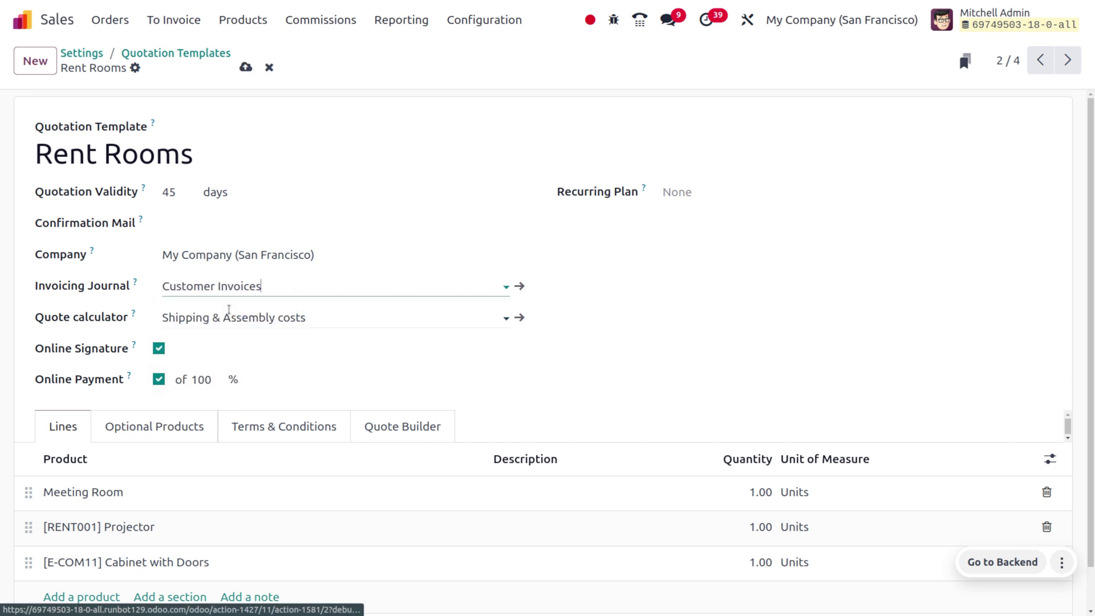
pyautogui.click(246, 66)
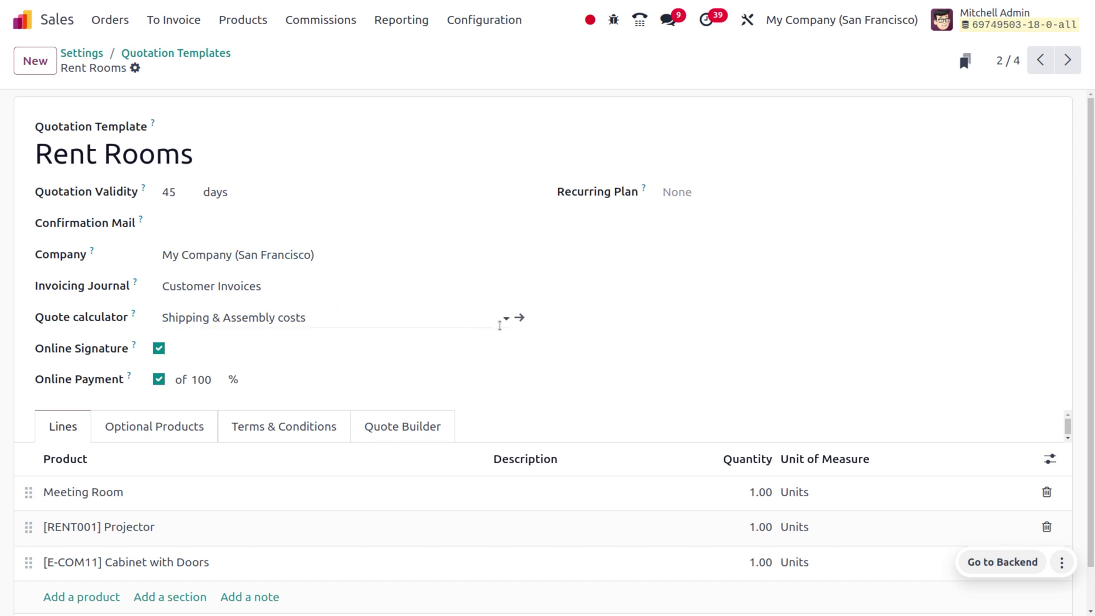
# Examine the transport, assembly and vehicle options in the template's Shipping & Assembly costs calculator, and return to the Rent Rooms template.
pyautogui.click(518, 319)
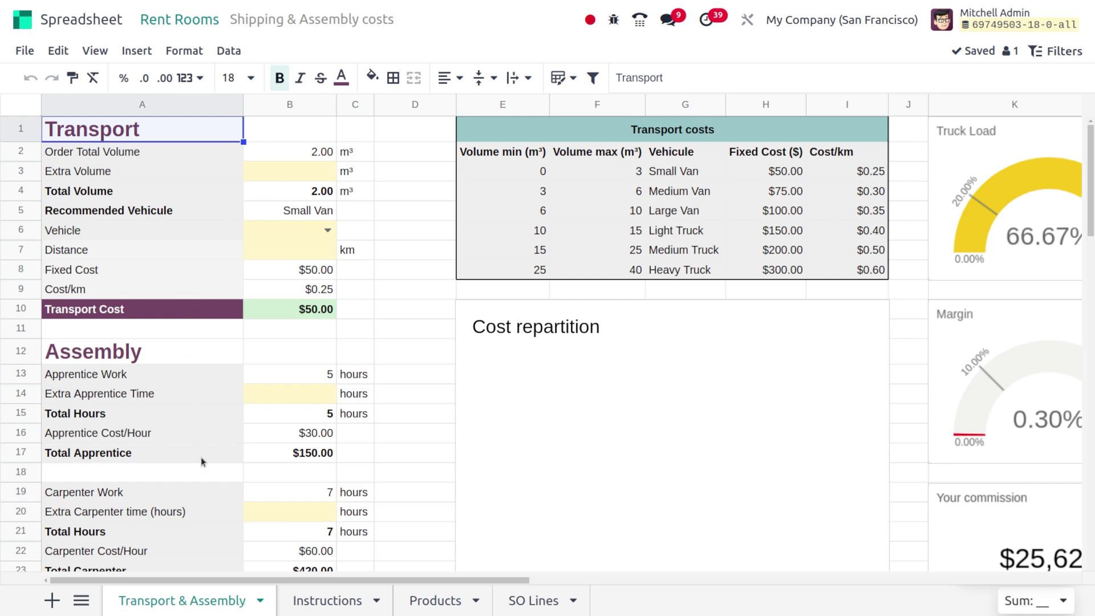
pyautogui.scroll(-3, 201, 456)
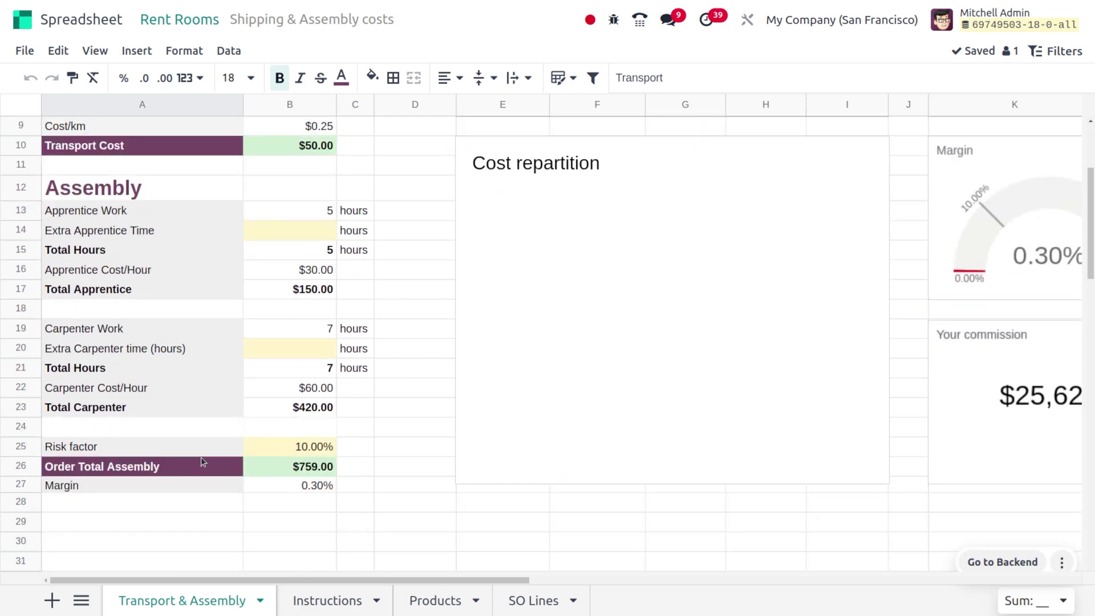
pyautogui.scroll(3, 201, 456)
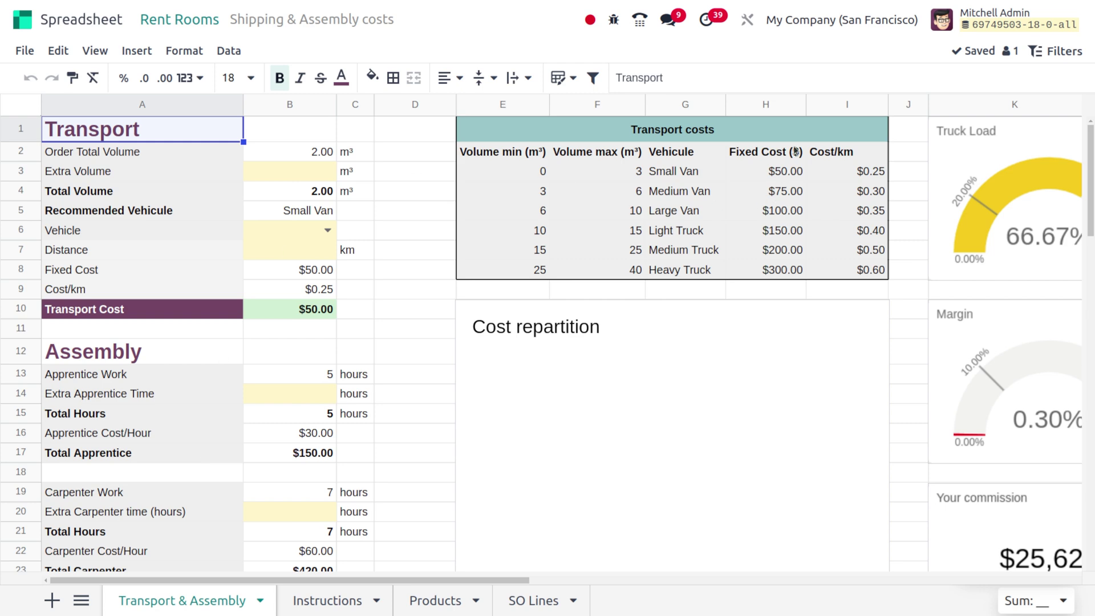
pyautogui.click(327, 231)
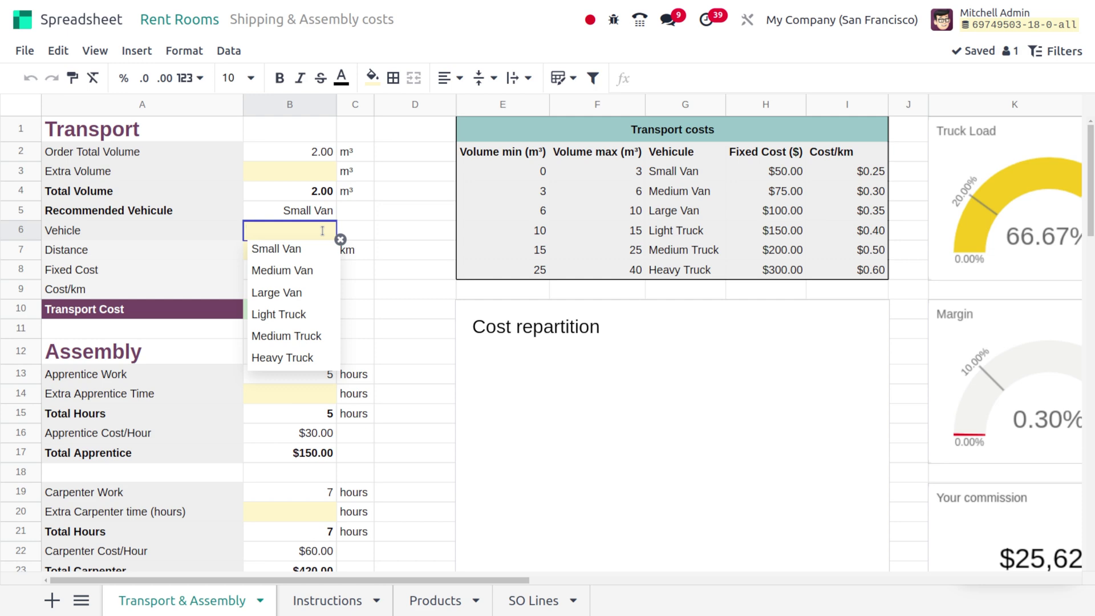
pyautogui.click(436, 317)
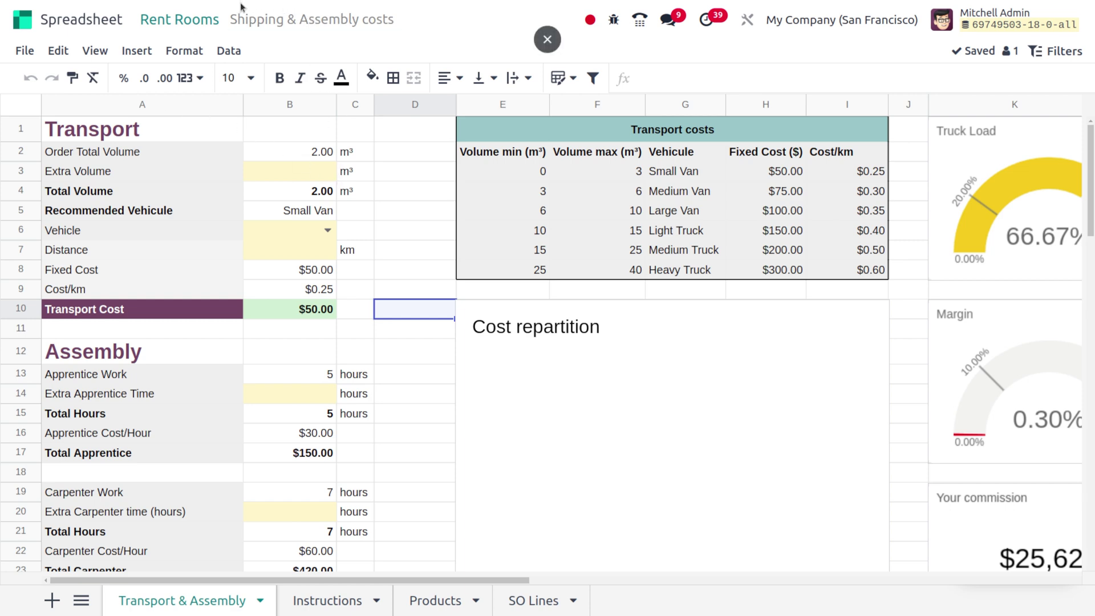
pyautogui.click(179, 20)
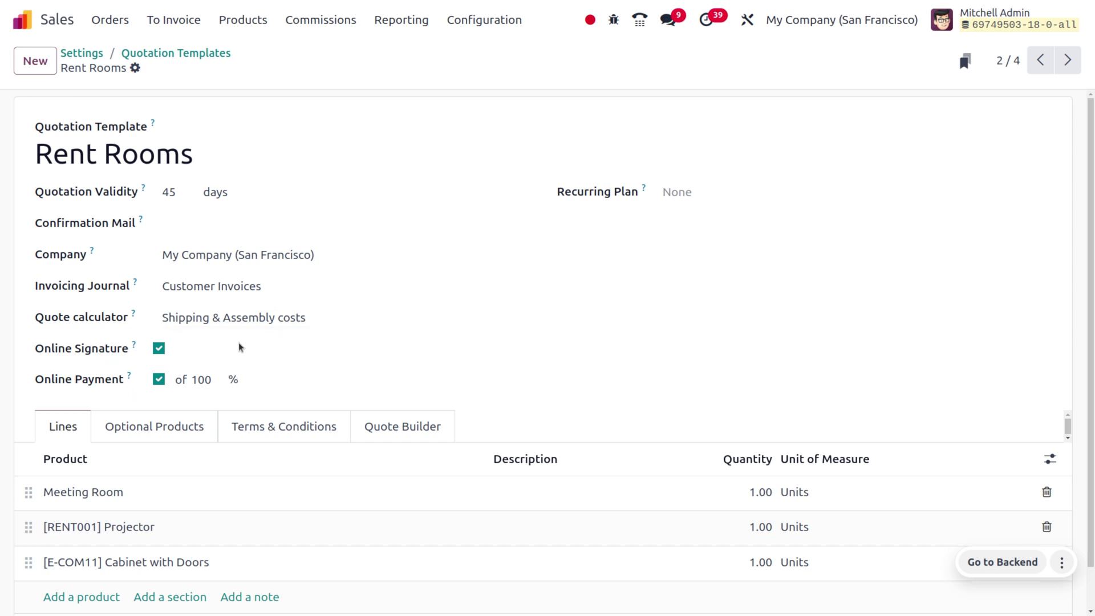
# Review the Rent Rooms template's product lines and its Quote Builder options for header and footer pages.
pyautogui.scroll(-1, 240, 347)
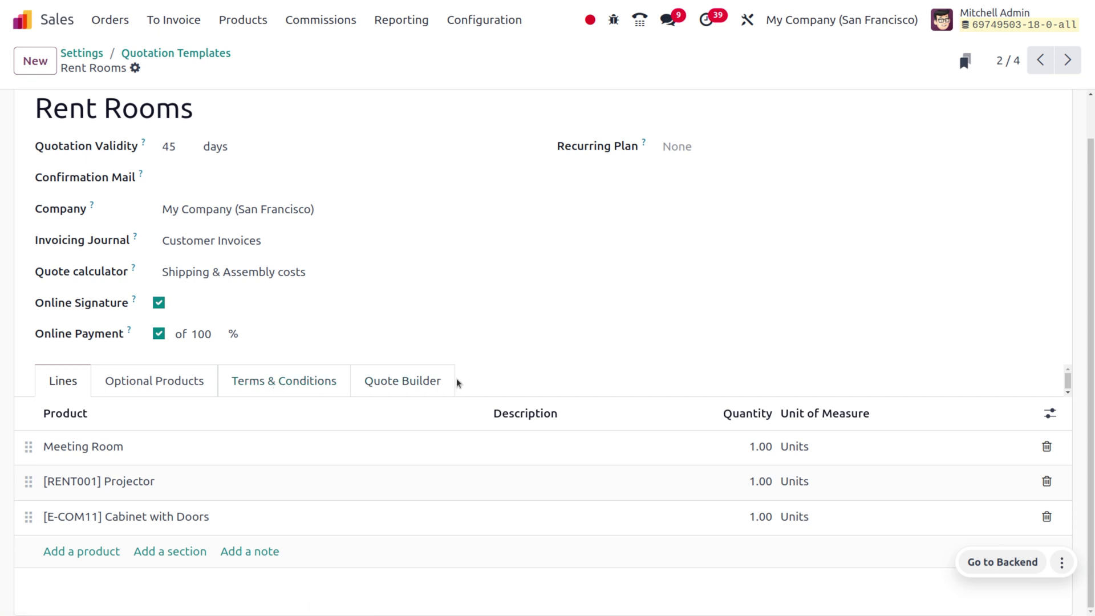
pyautogui.click(441, 385)
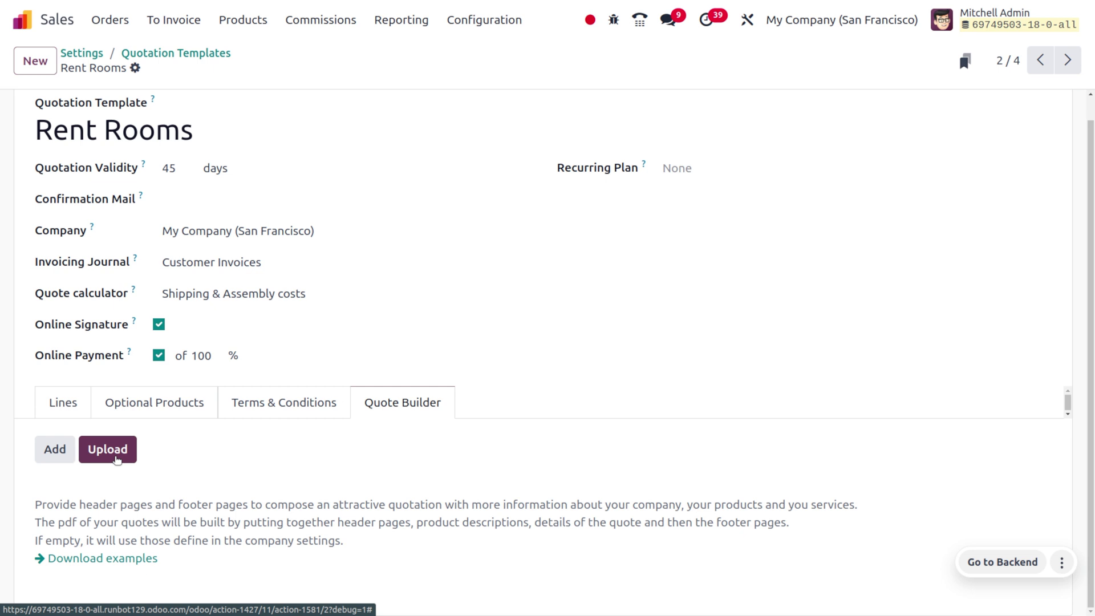
pyautogui.scroll(1, 374, 221)
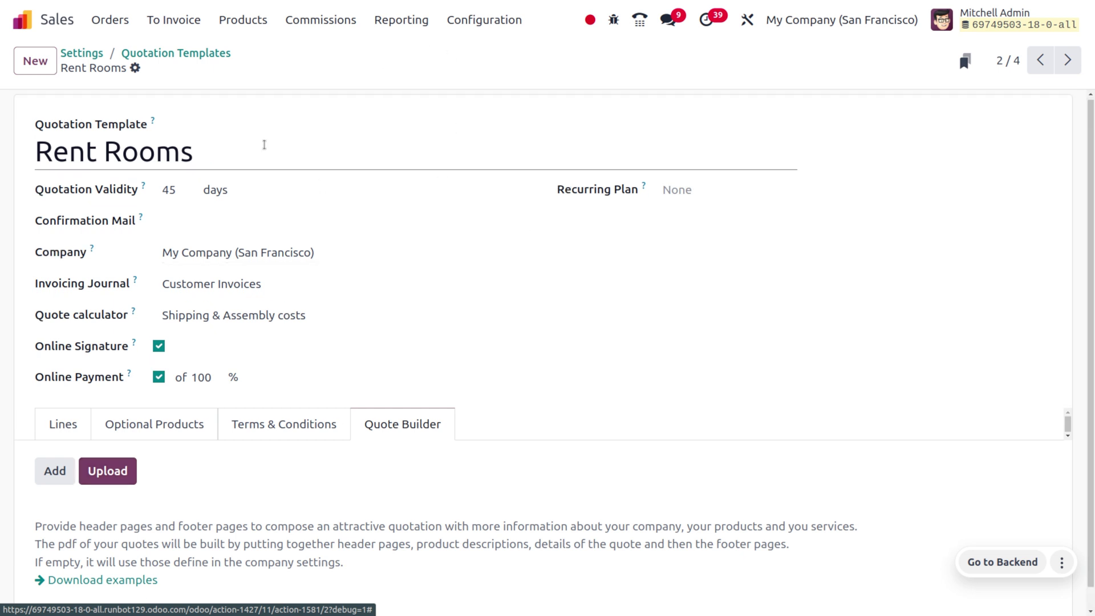
pyautogui.click(108, 27)
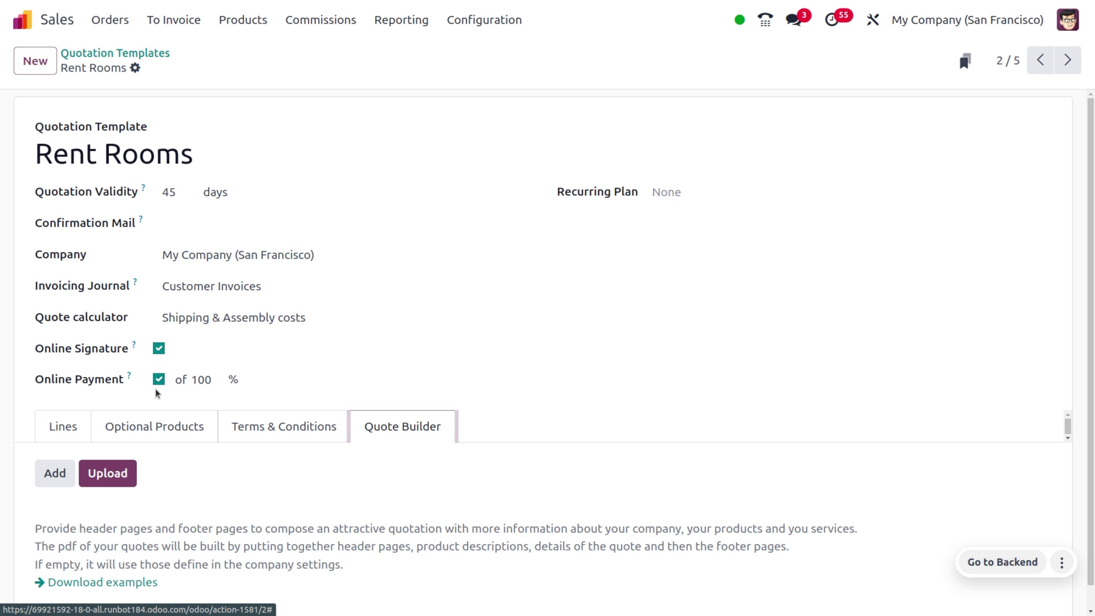
# Inspect the Delivery Charges product from the Rent Rooms template lines and return to the template.
pyautogui.click(67, 427)
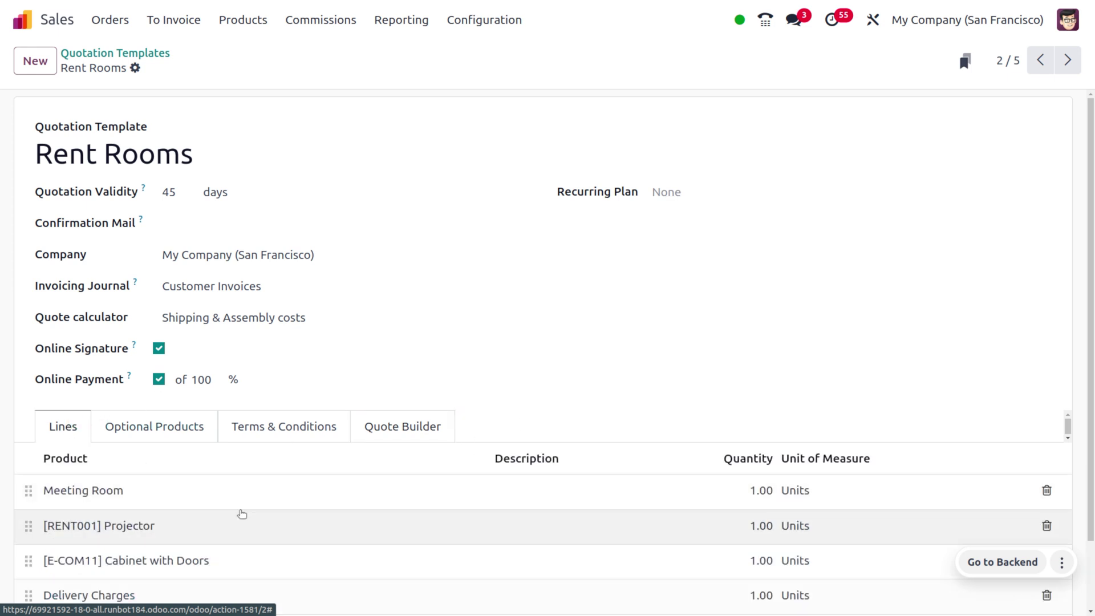
pyautogui.scroll(-2, 242, 513)
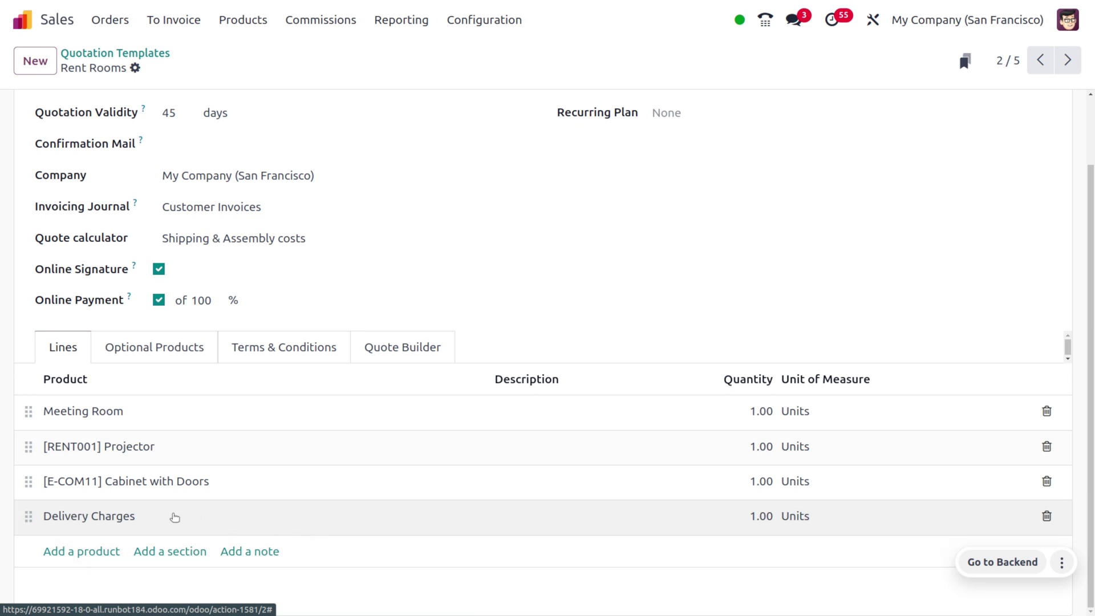
pyautogui.click(118, 517)
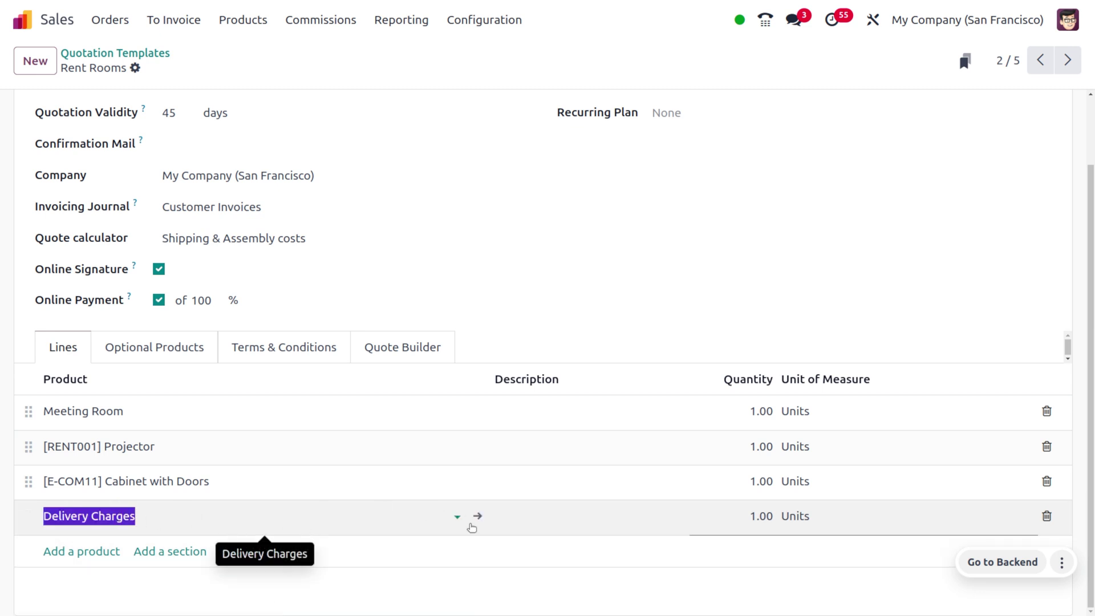
pyautogui.click(478, 517)
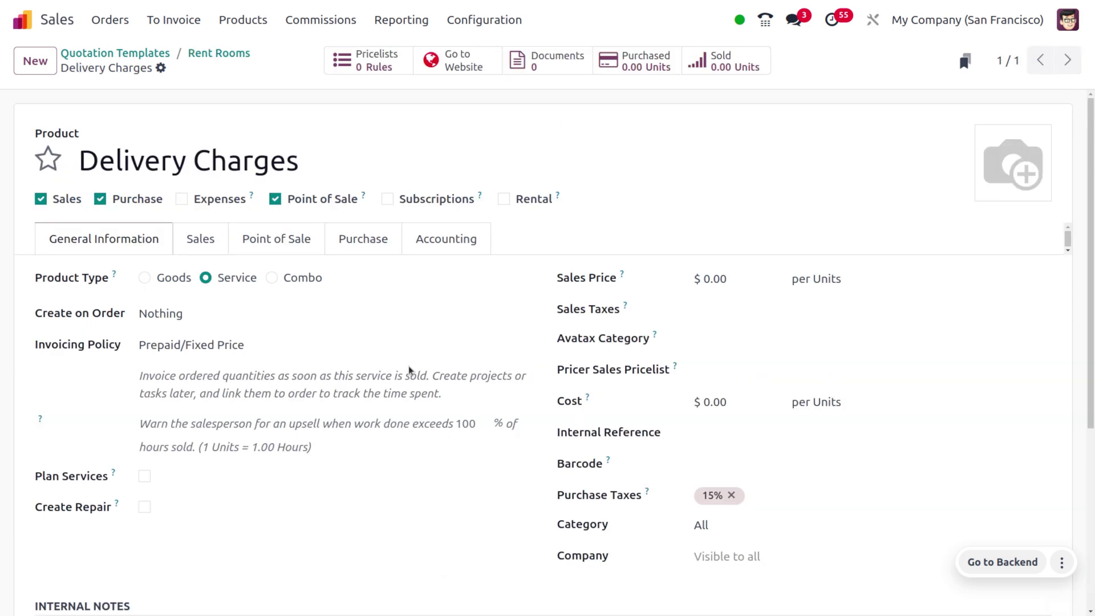
pyautogui.click(221, 57)
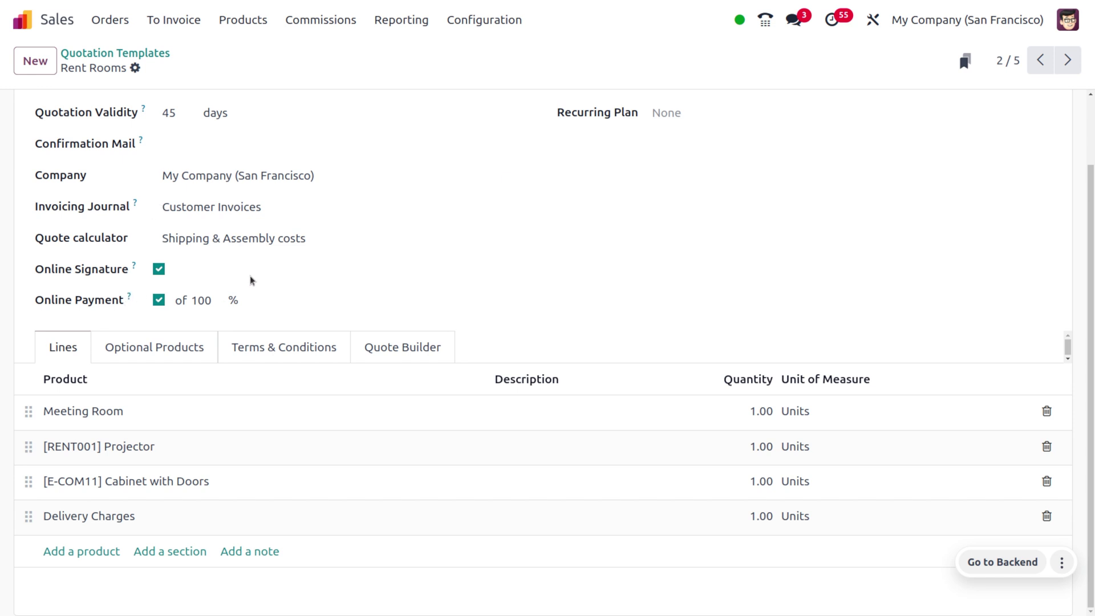
# Create a new quotation and select the individual contact under Deco Addict as its customer.
pyautogui.click(110, 21)
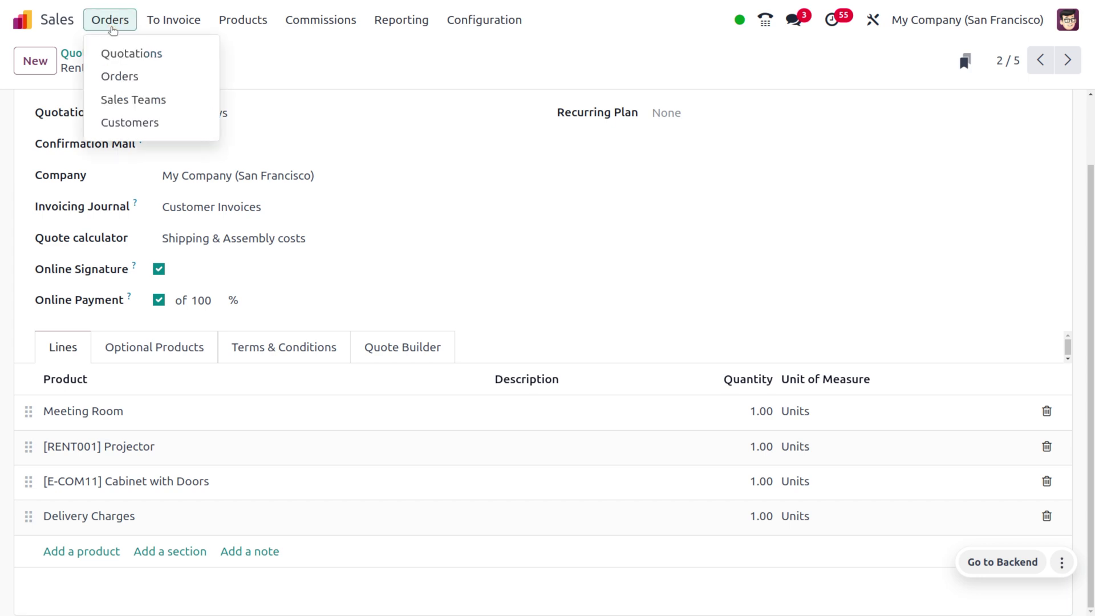
pyautogui.click(129, 52)
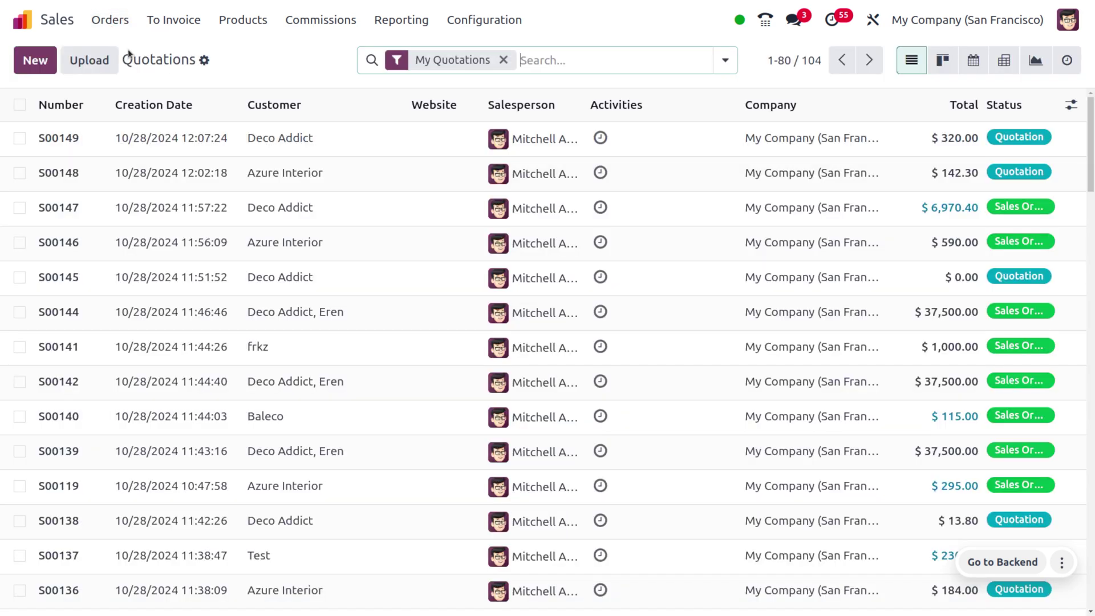
pyautogui.click(44, 66)
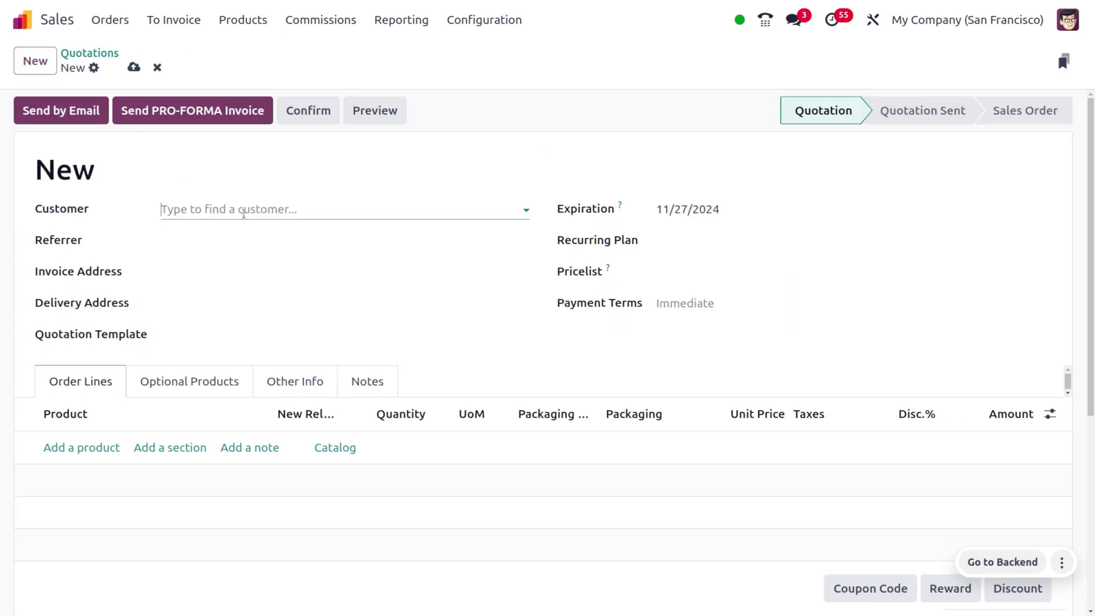
pyautogui.click(243, 211)
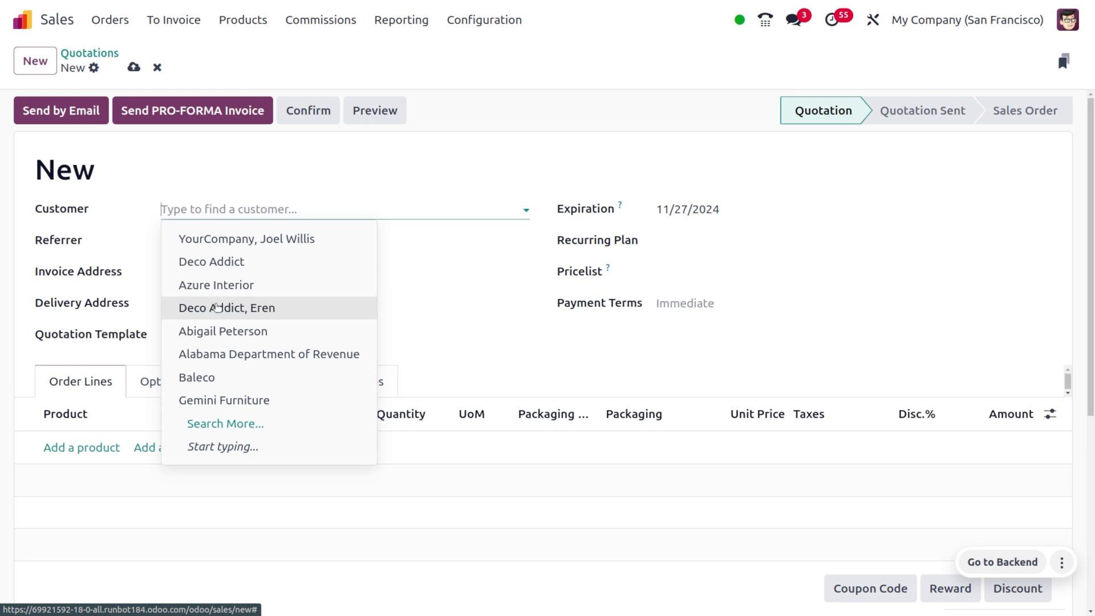
pyautogui.click(215, 303)
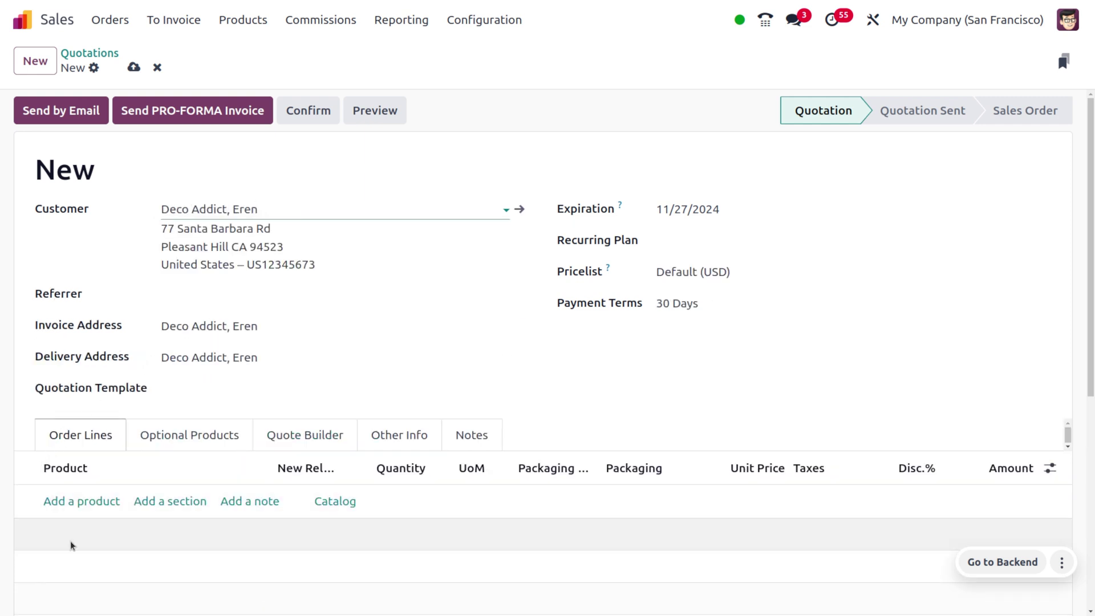
# Move Rent Rooms above Office Furnitures in the full quotation template list and apply Rent Rooms to the quotation.
pyautogui.click(210, 388)
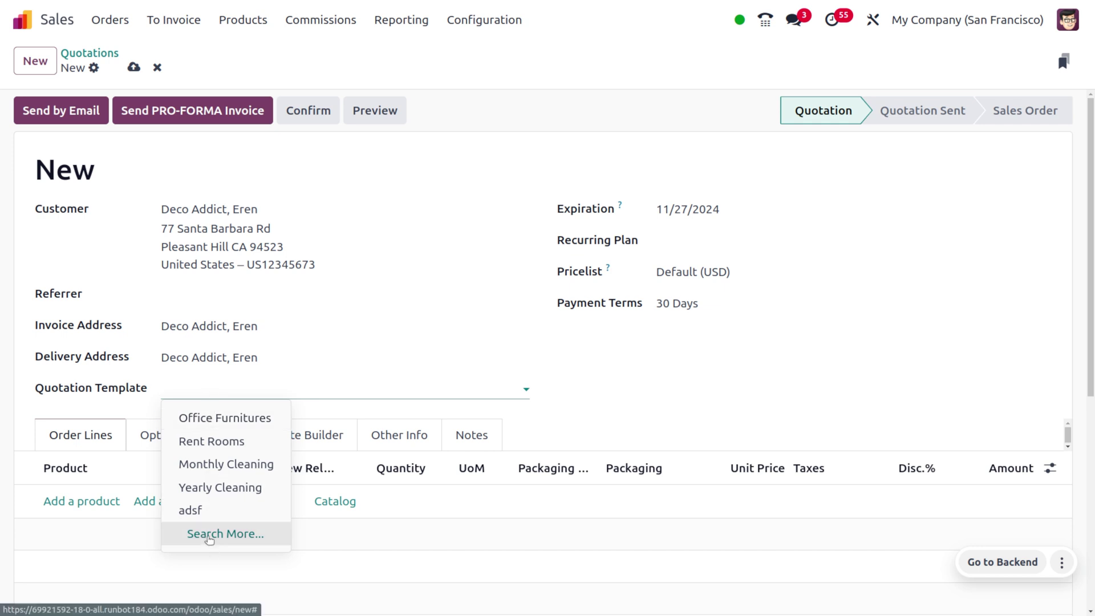
pyautogui.click(212, 534)
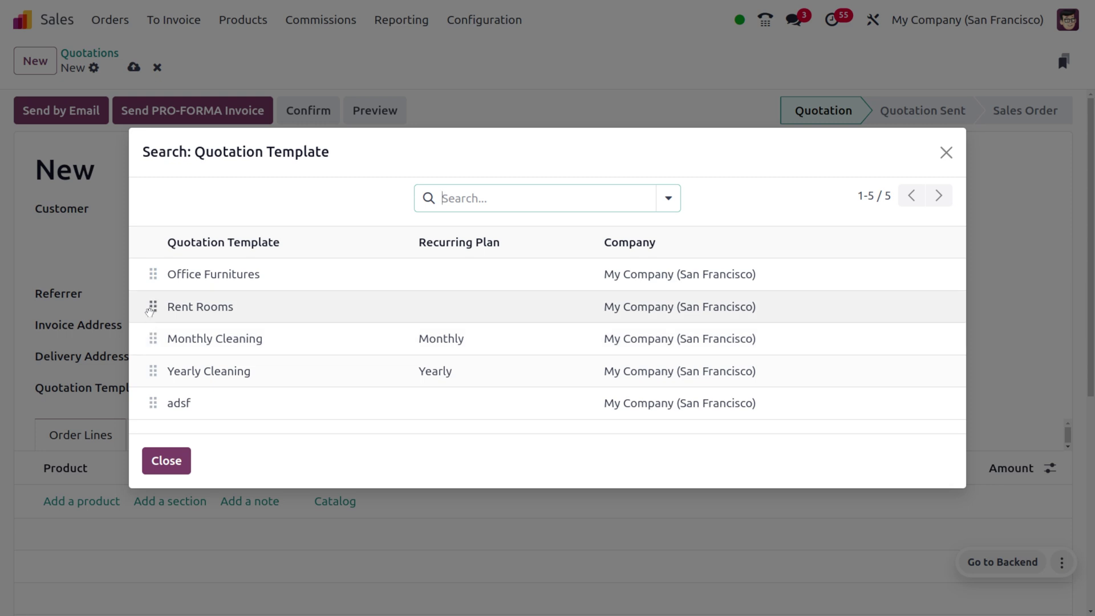
pyautogui.moveTo(151, 310); pyautogui.dragTo(149, 278)
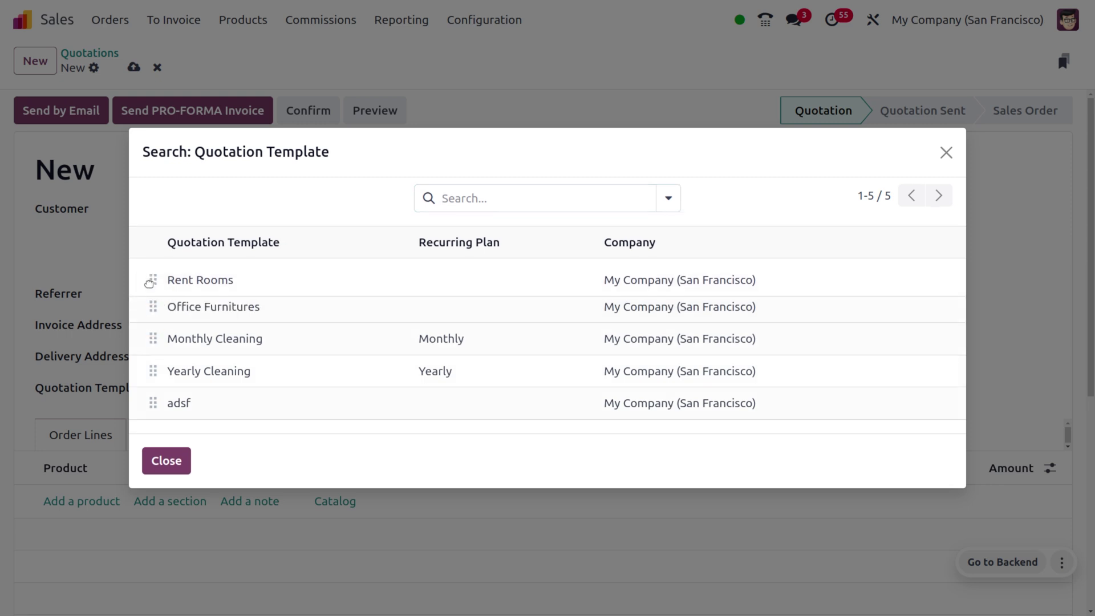
pyautogui.rightClick(149, 279)
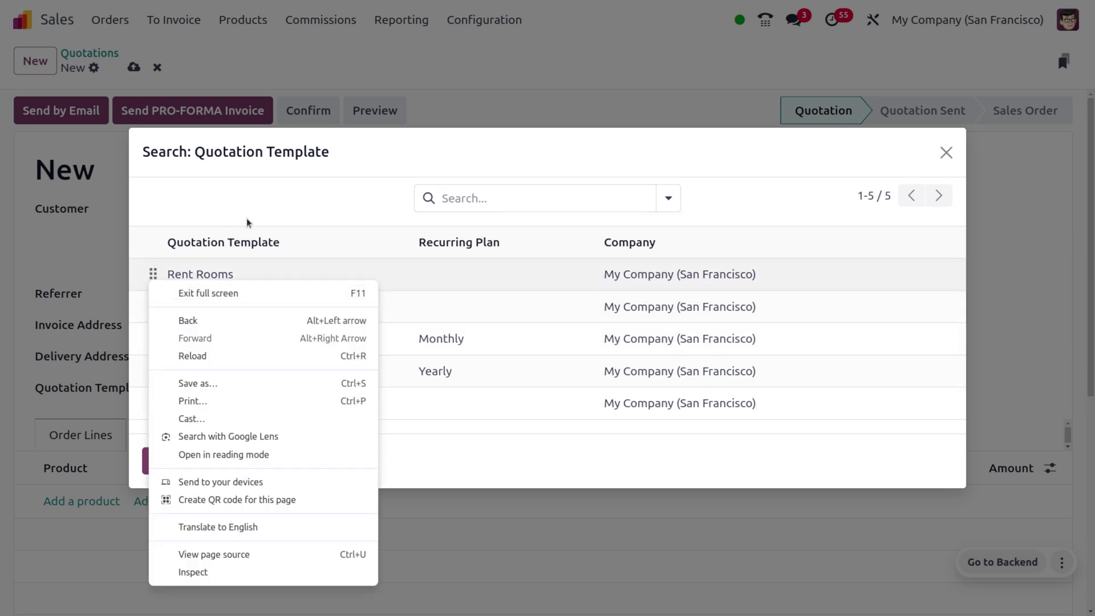
pyautogui.click(248, 223)
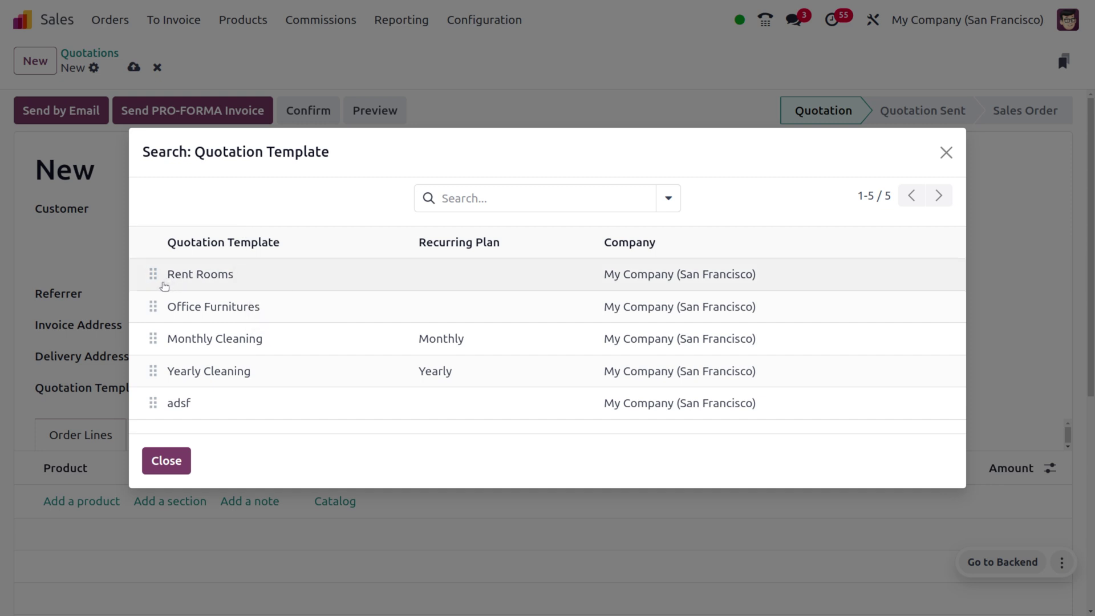
pyautogui.click(194, 286)
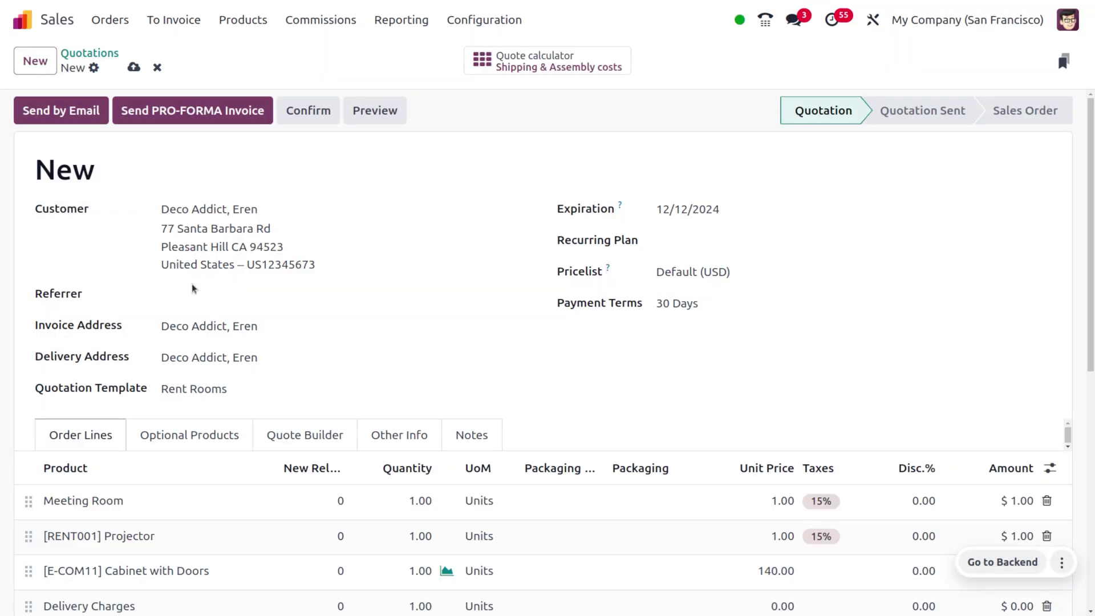
# Review the order lines and totals filled in from the template, and save the quotation.
pyautogui.scroll(-5, 205, 496)
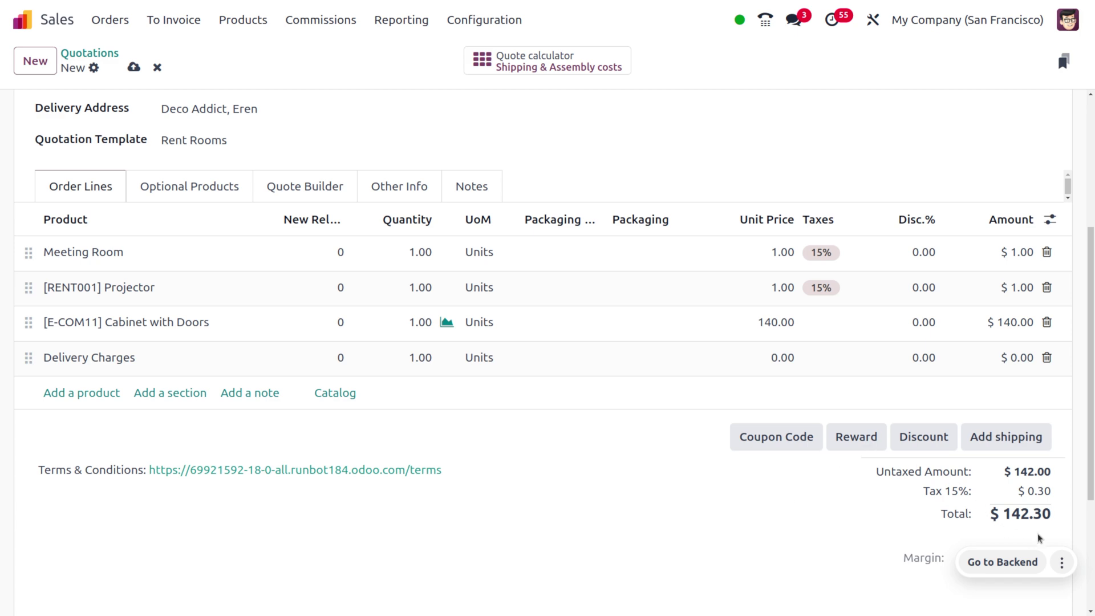
pyautogui.scroll(5, 733, 440)
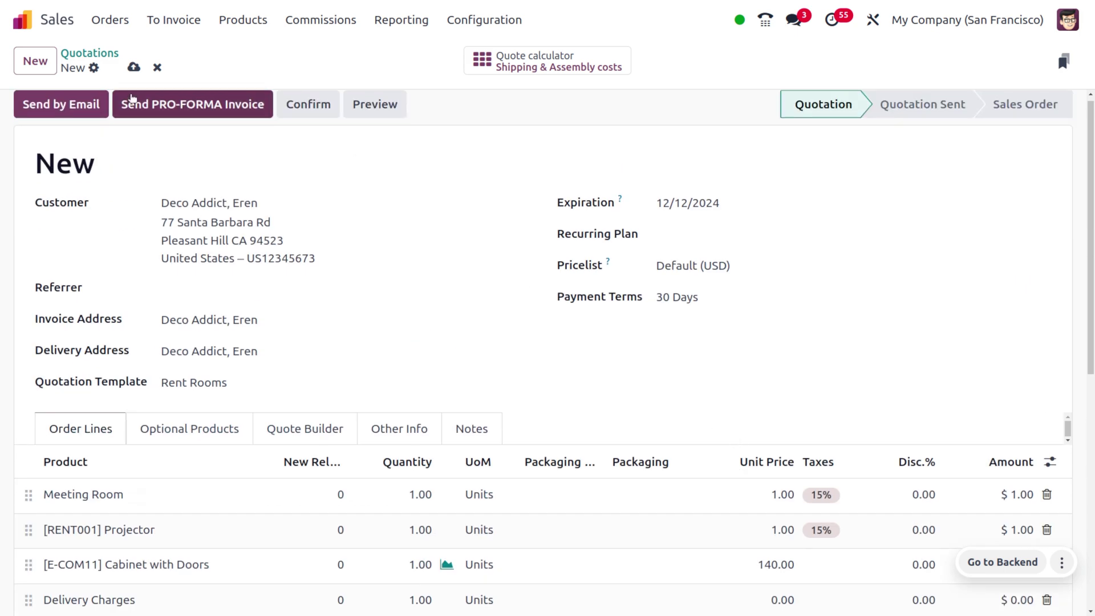
pyautogui.click(133, 67)
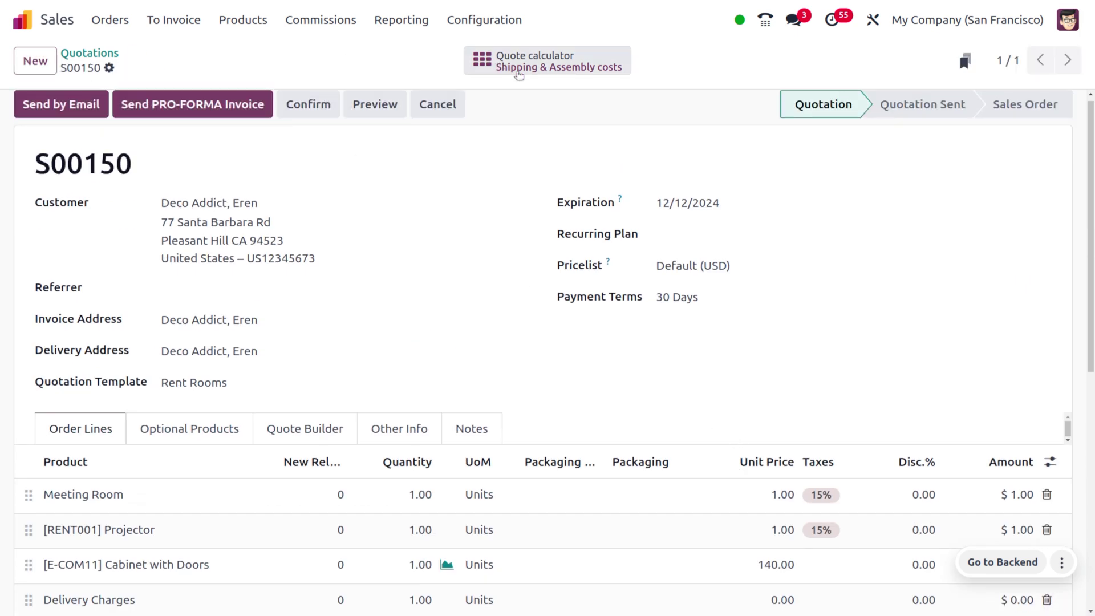
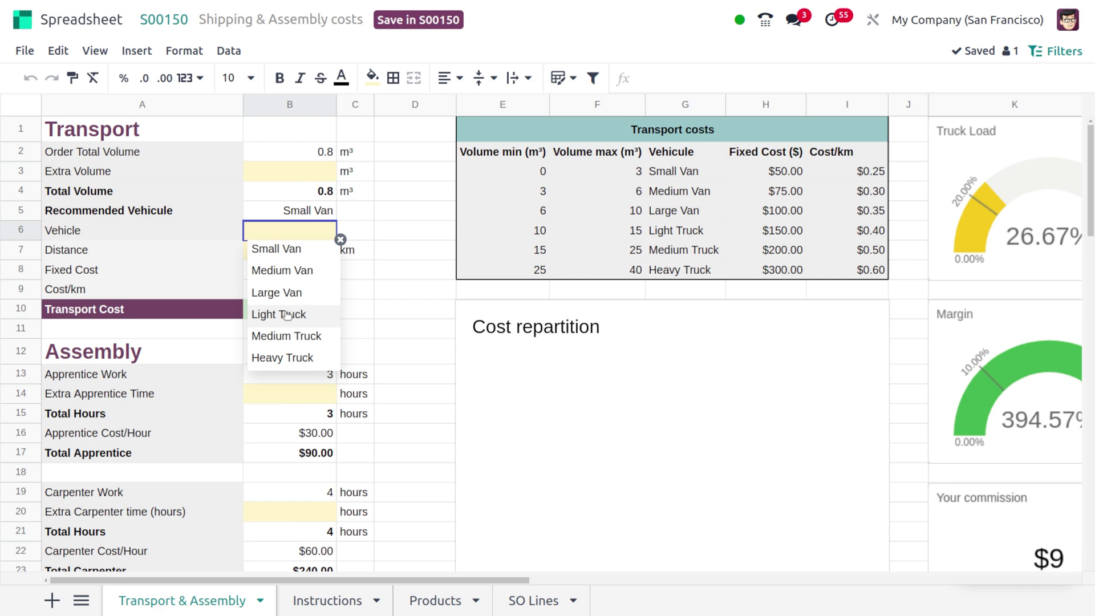
# Set the transport vehicle to Light Truck in the quotation's Shipping & Assembly costs calculator.
pyautogui.click(341, 323)
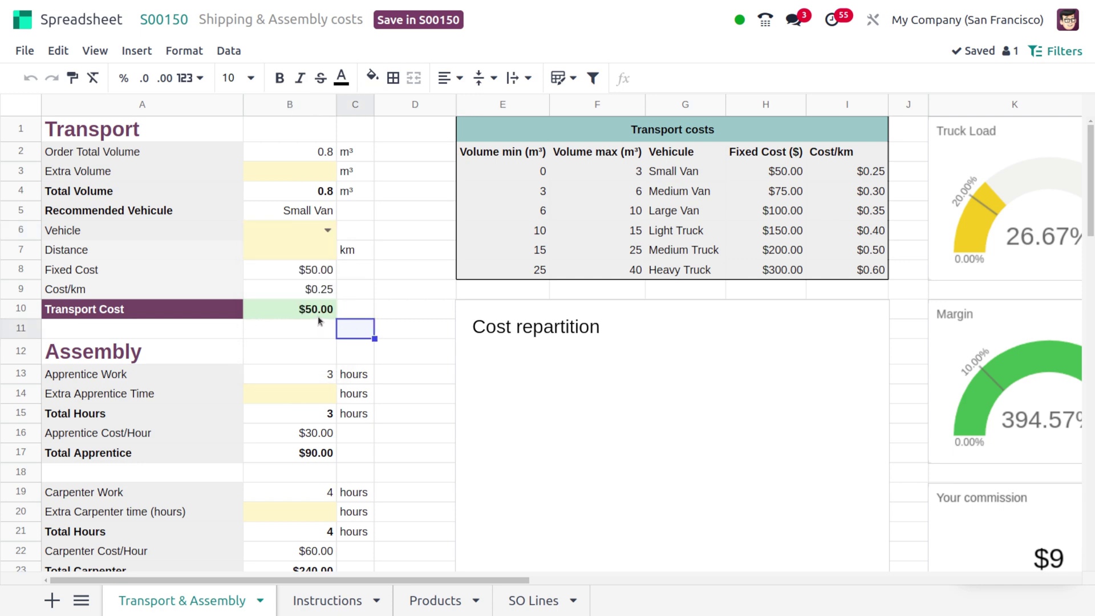
pyautogui.click(317, 238)
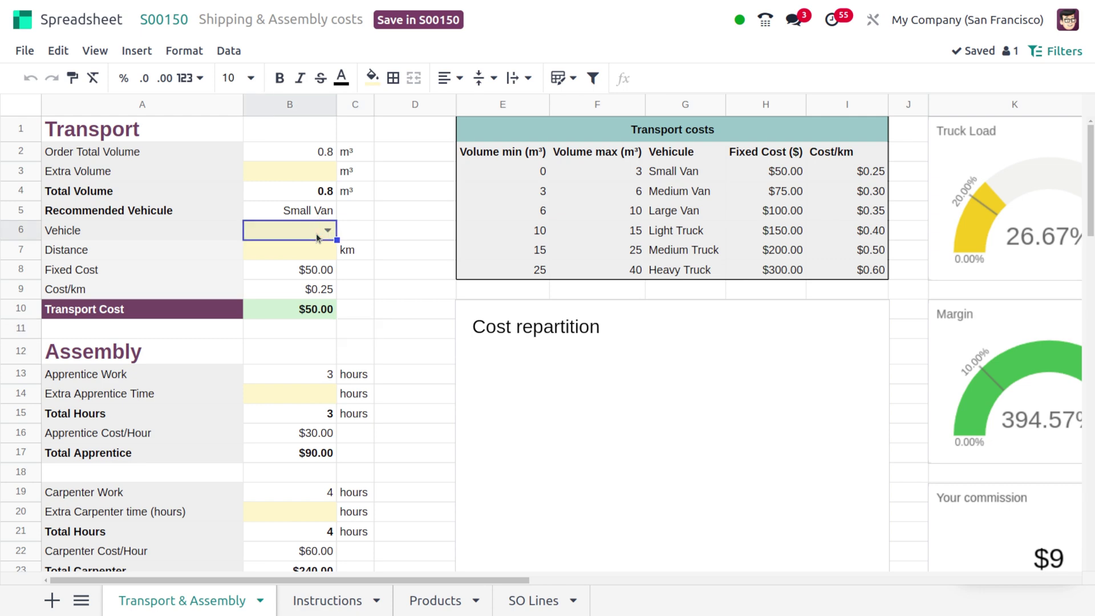
pyautogui.click(329, 230)
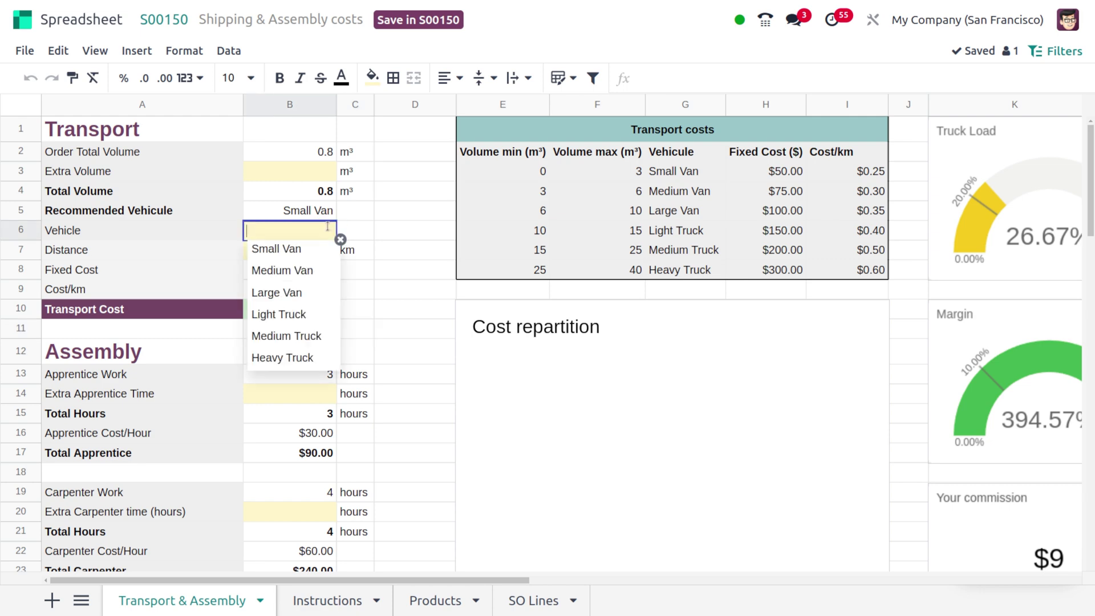
pyautogui.click(280, 316)
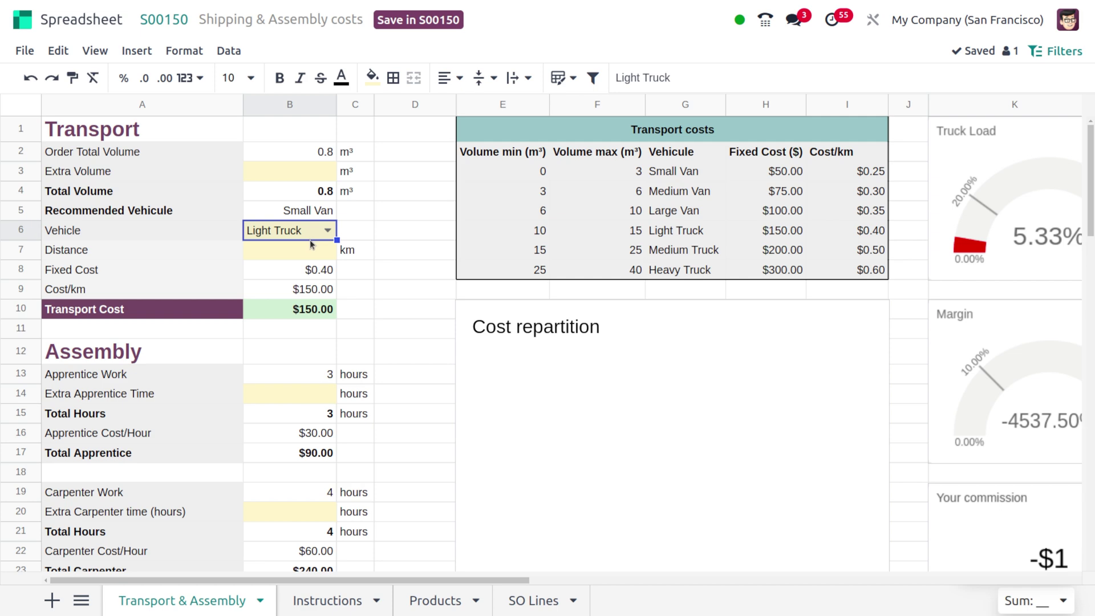
pyautogui.click(384, 276)
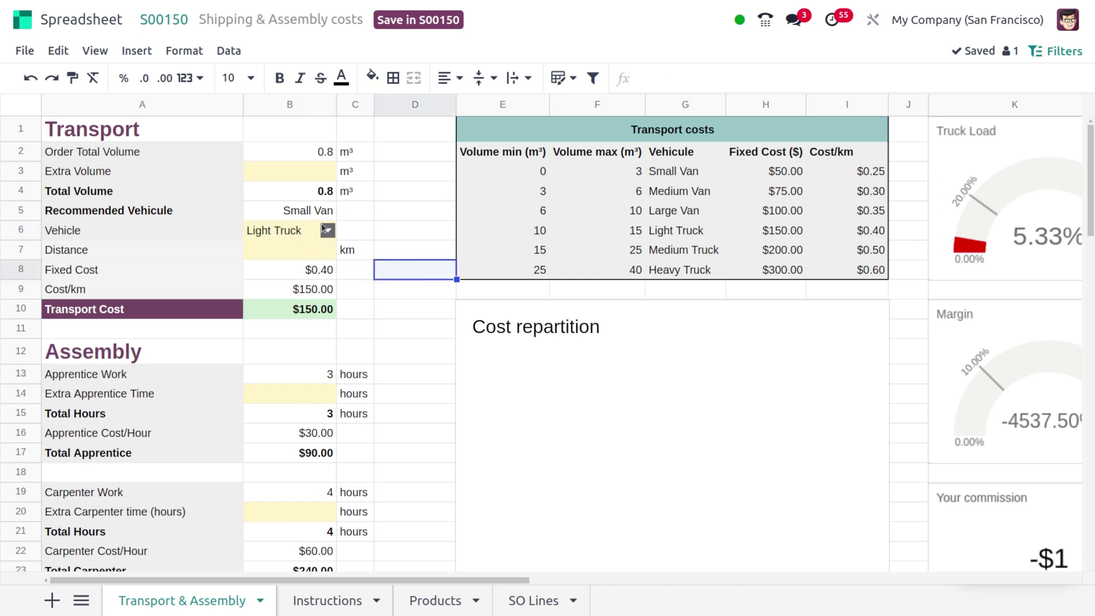
# Set the transport distance to 30 km in the calculator.
pyautogui.click(284, 255)
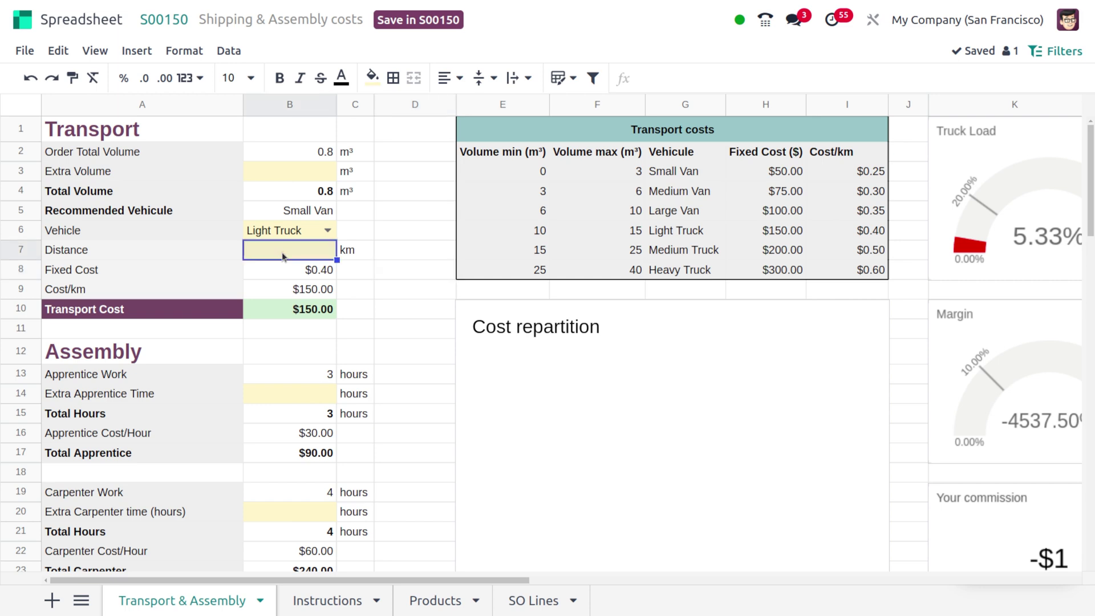
pyautogui.write('30')
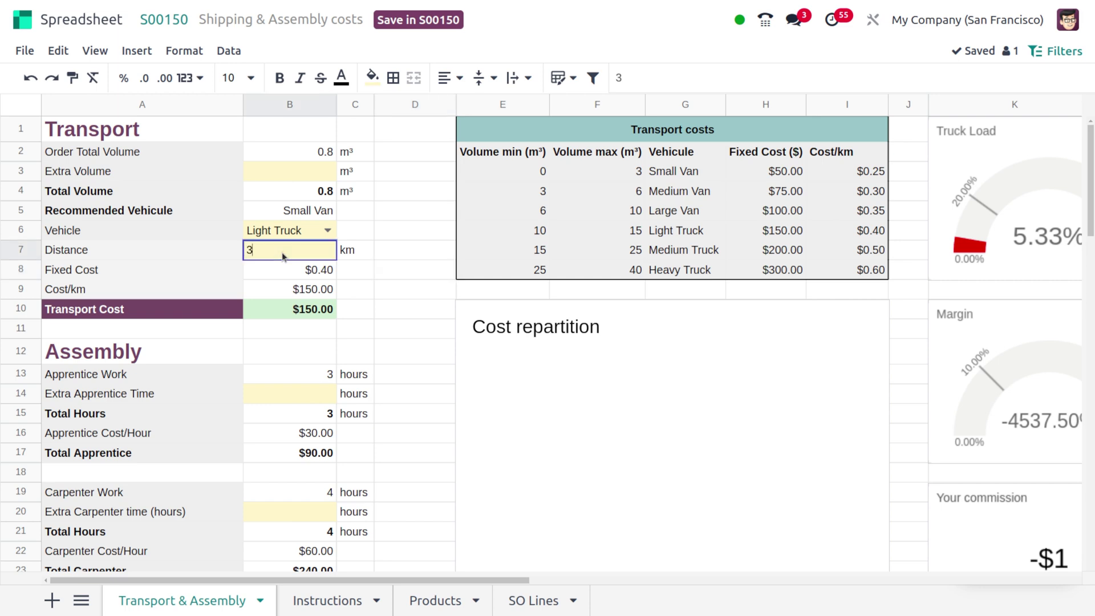
pyautogui.click(473, 364)
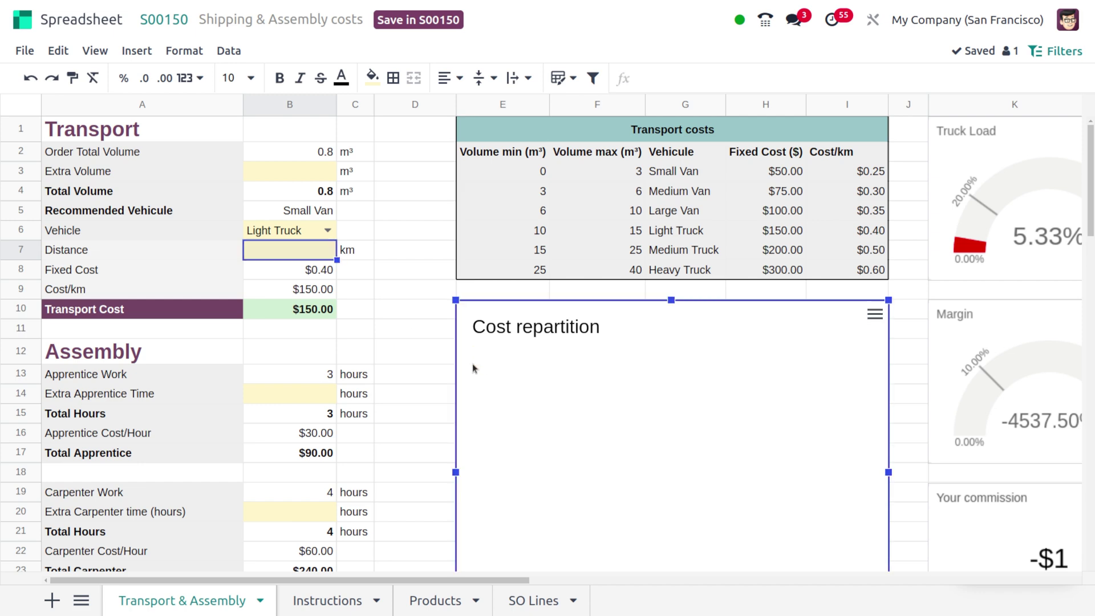
pyautogui.click(319, 255)
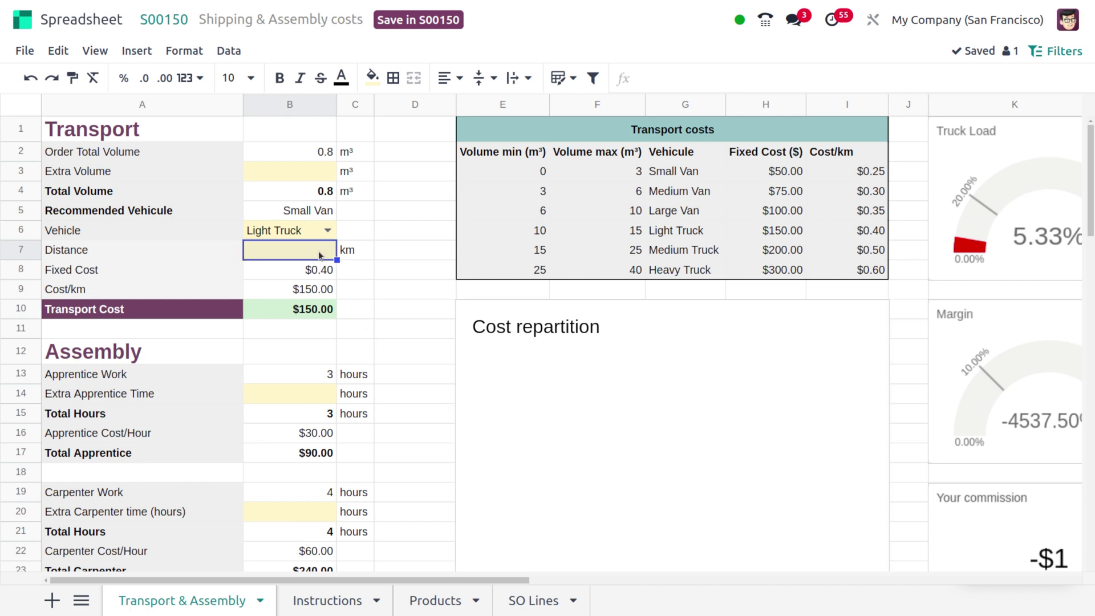
pyautogui.write('30')
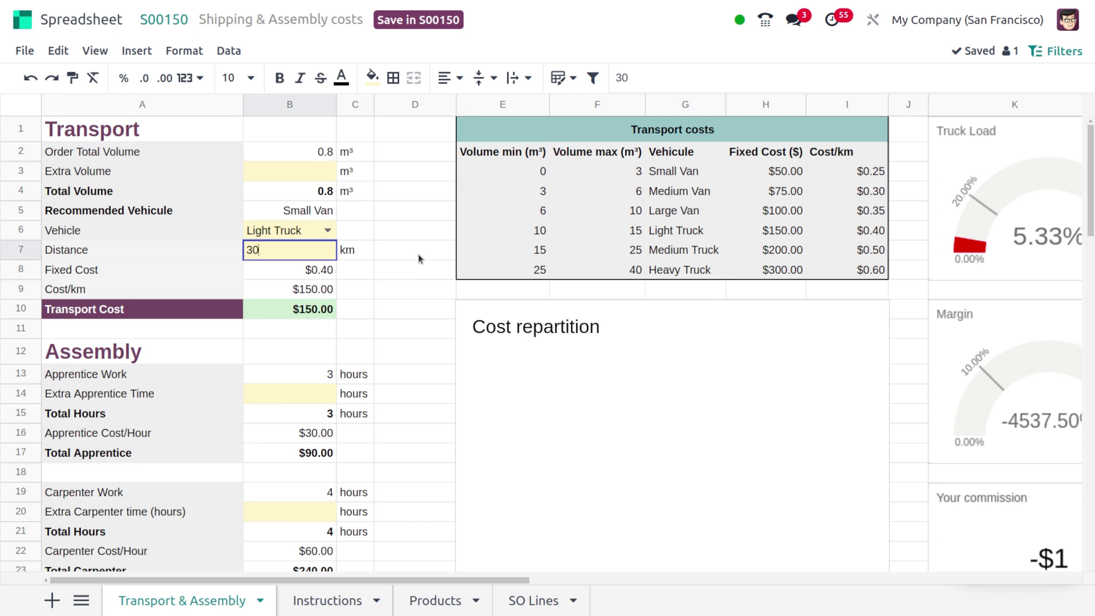
pyautogui.click(419, 254)
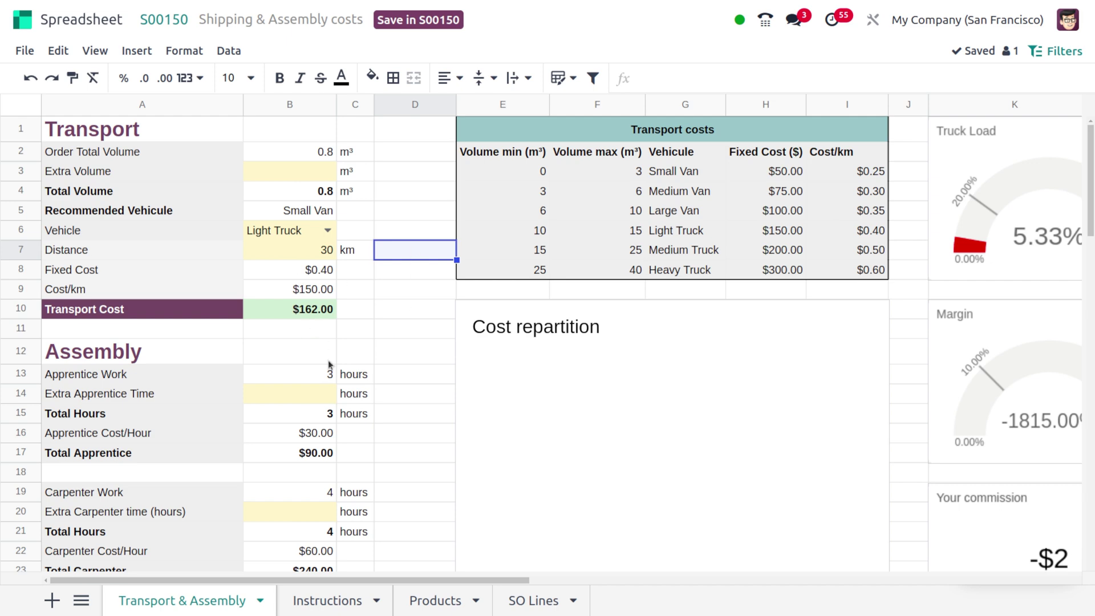
# Save the calculator's results in the quotation and review its order lines, total and margin.
pyautogui.click(413, 26)
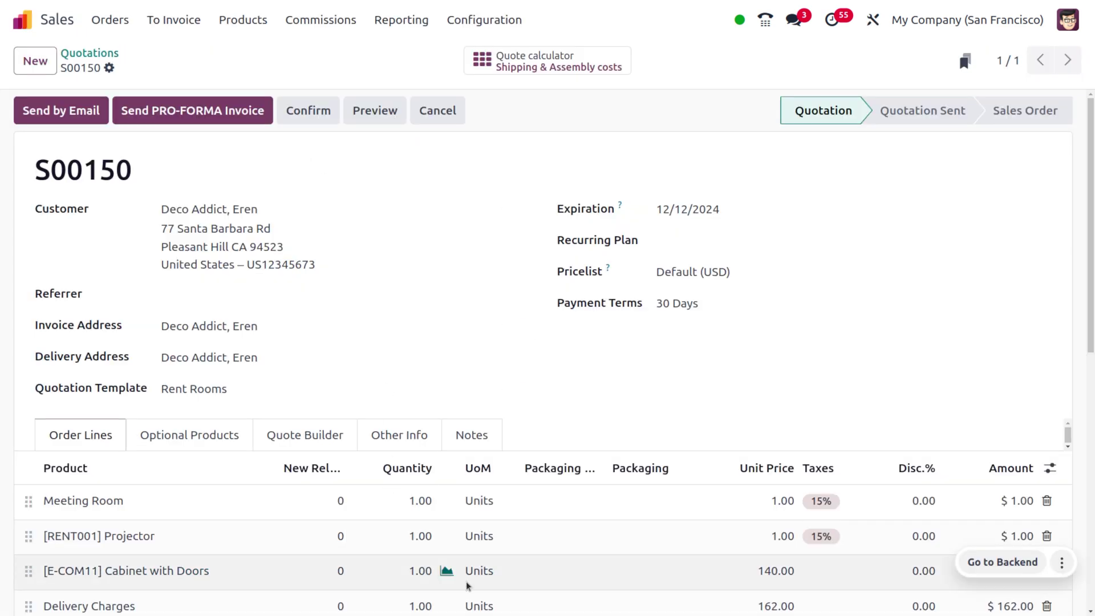
pyautogui.scroll(-3, 515, 602)
pyautogui.scroll(-3, 515, 601)
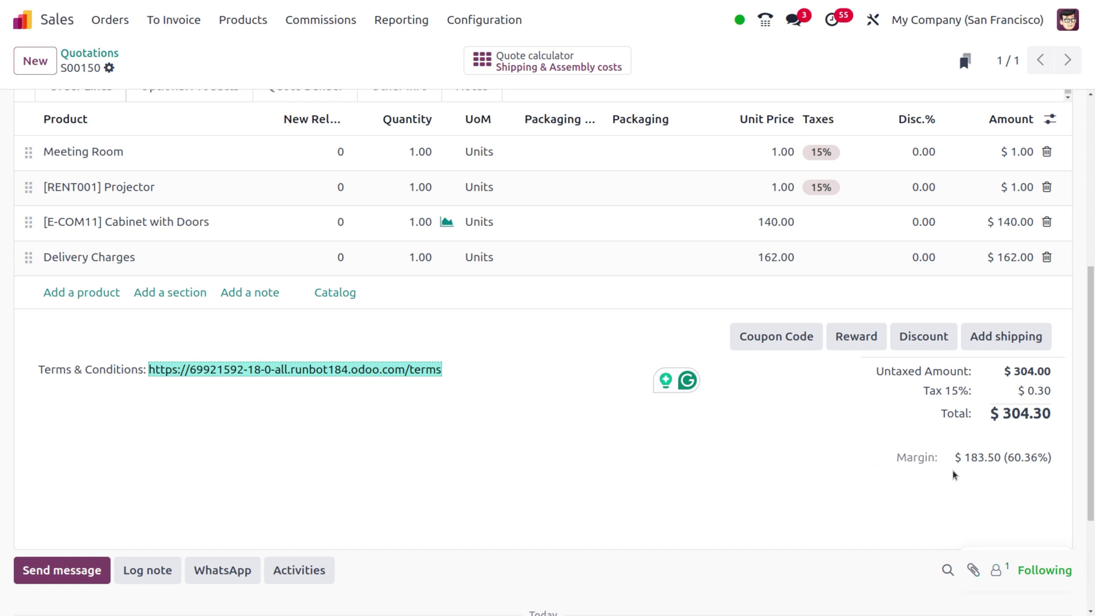
pyautogui.scroll(6, 957, 472)
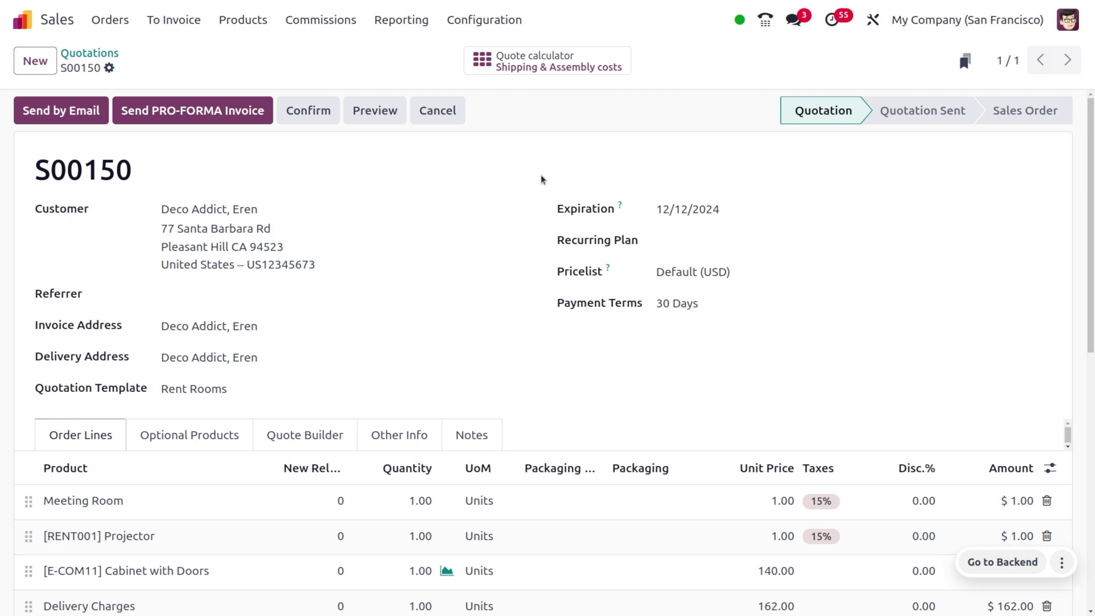